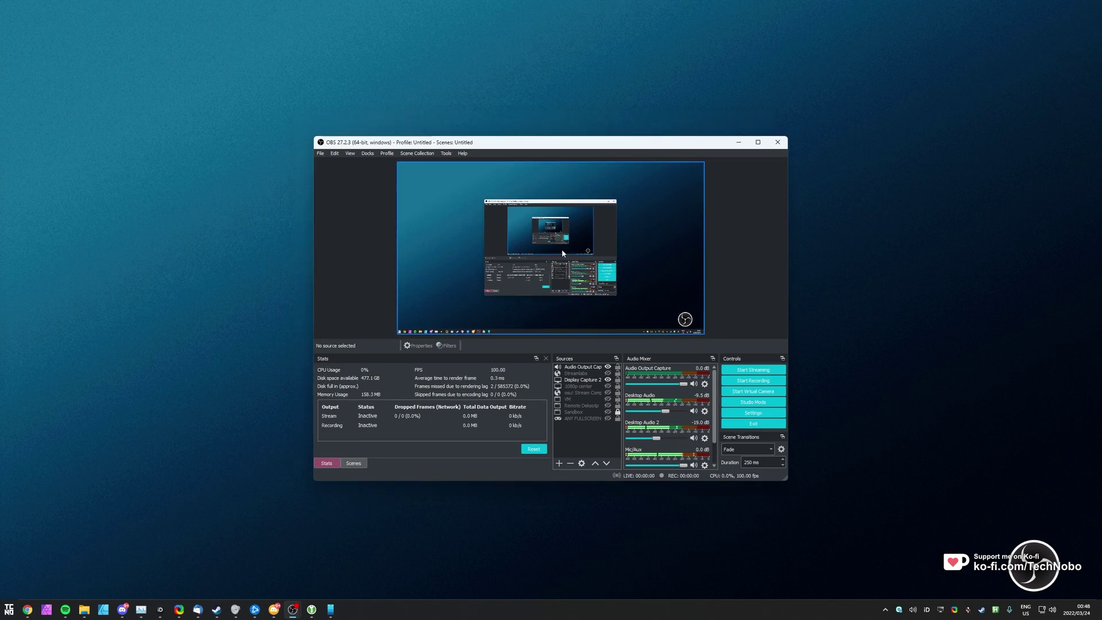
Step: Switch from OBS Studio to the browser showing the obs-websocket GitHub repository
key("alt+Tab")
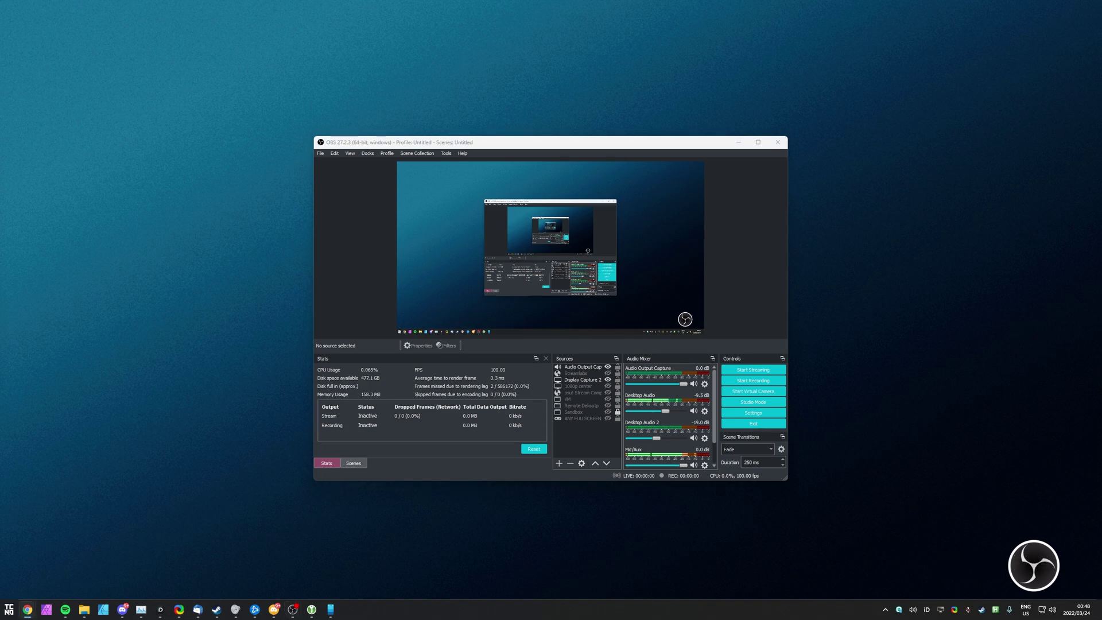
Step: Download the obs-websocket 4.9.1 Windows-Installer.exe from its release page and run it
key("alt+Tab")
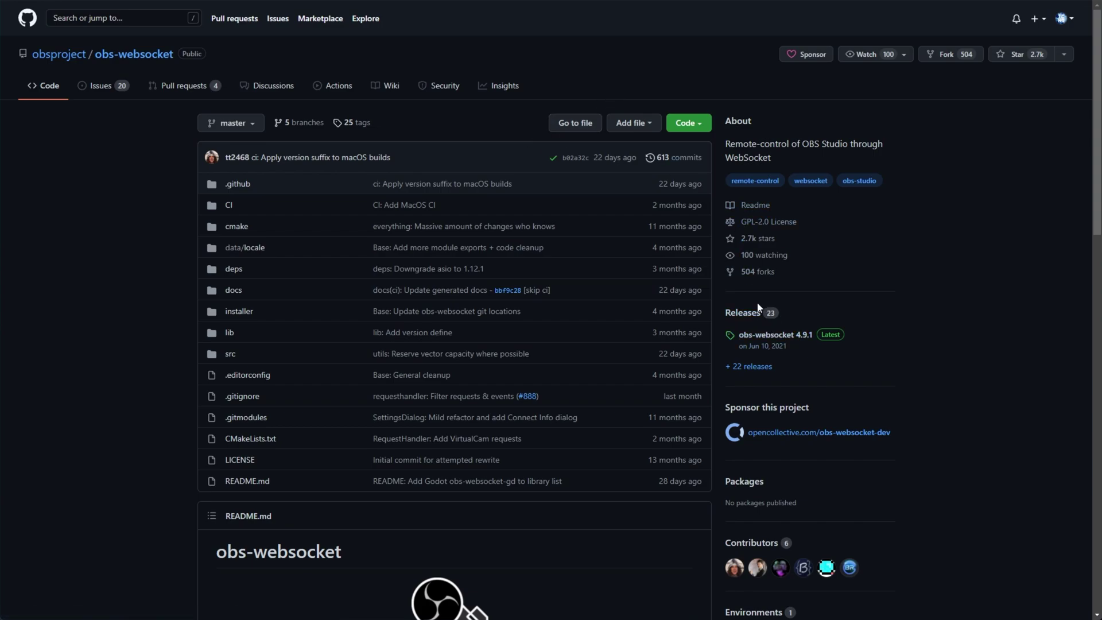
left_click(786, 336)
scroll(741, 217, "down", 10)
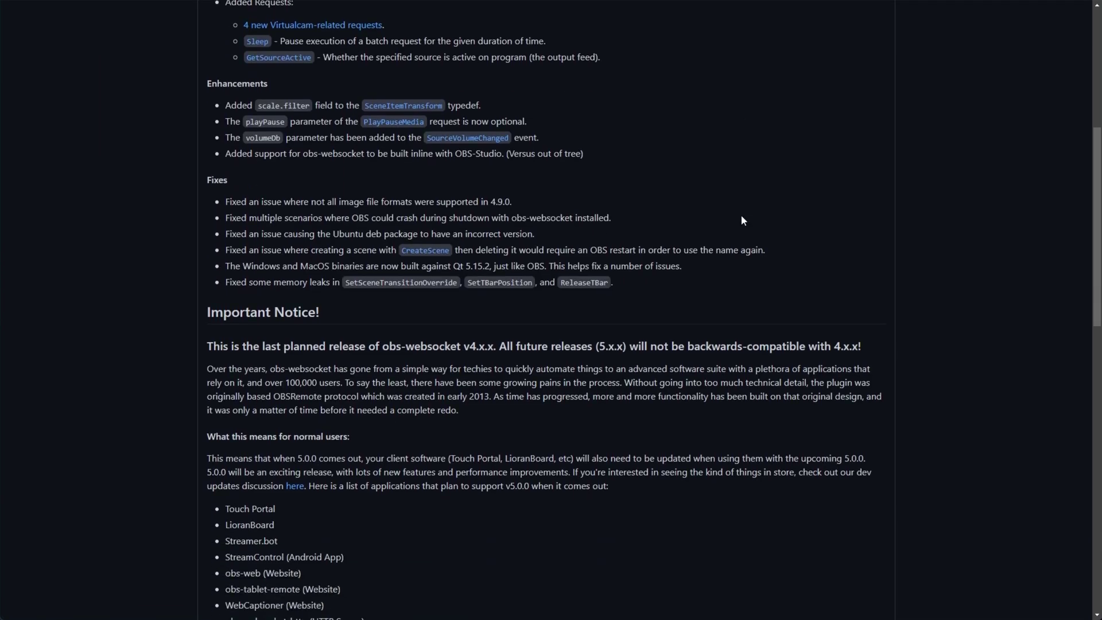
scroll(741, 221, "down", 10)
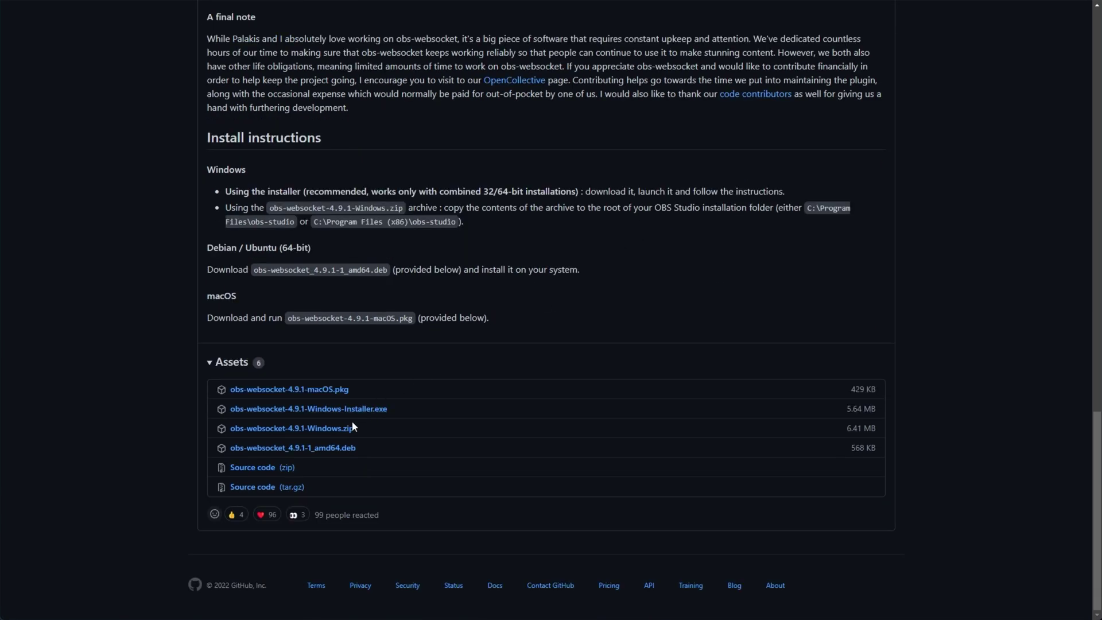
left_click(333, 411)
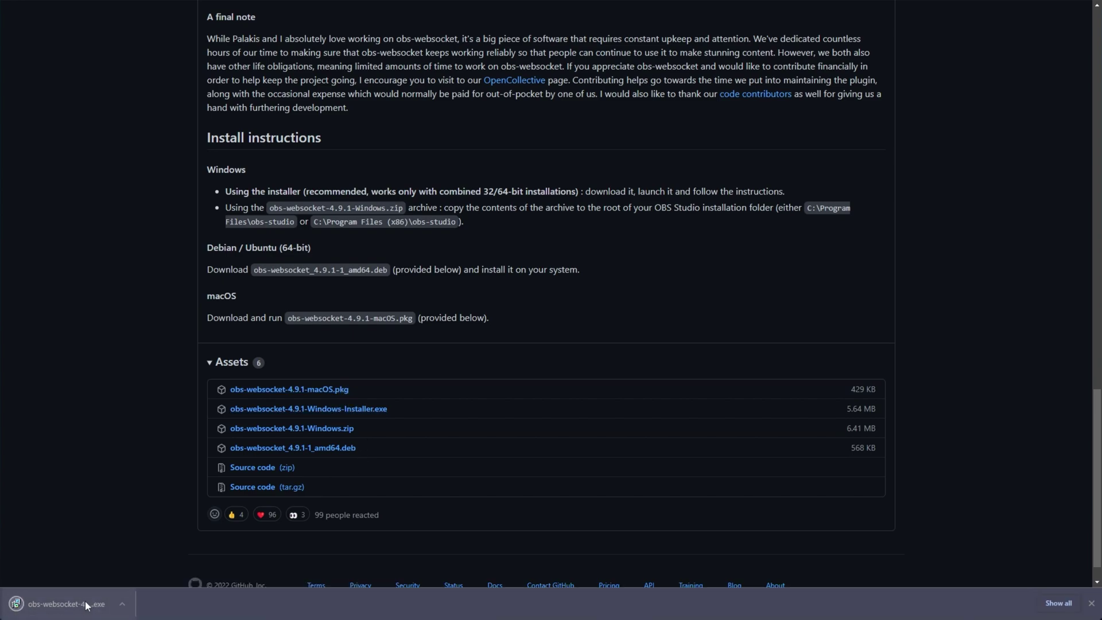
left_click(86, 604)
left_click(609, 310)
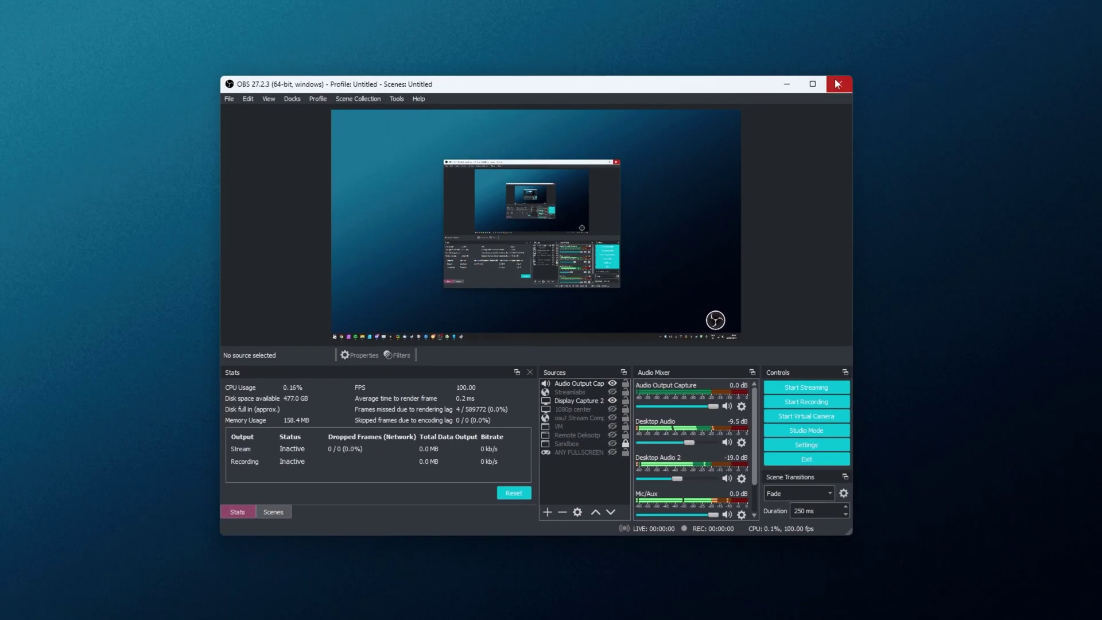
Step: Close OBS Studio and install obs-websocket into C:\Program Files\obs-studio with default folders
left_click(839, 84)
left_click(613, 392)
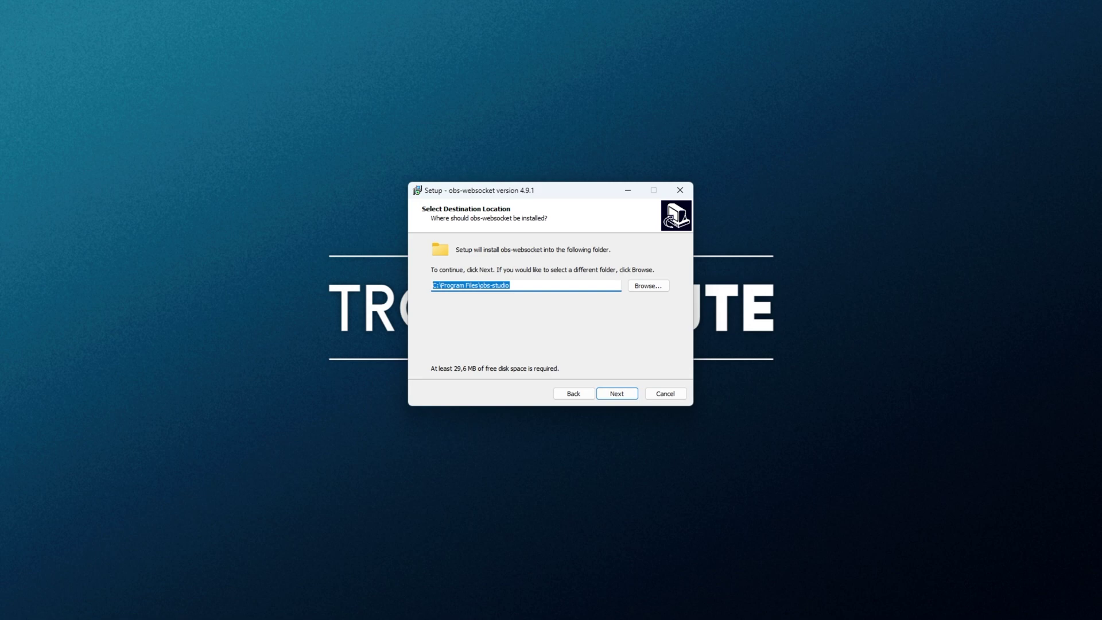
left_click(617, 395)
left_click(618, 394)
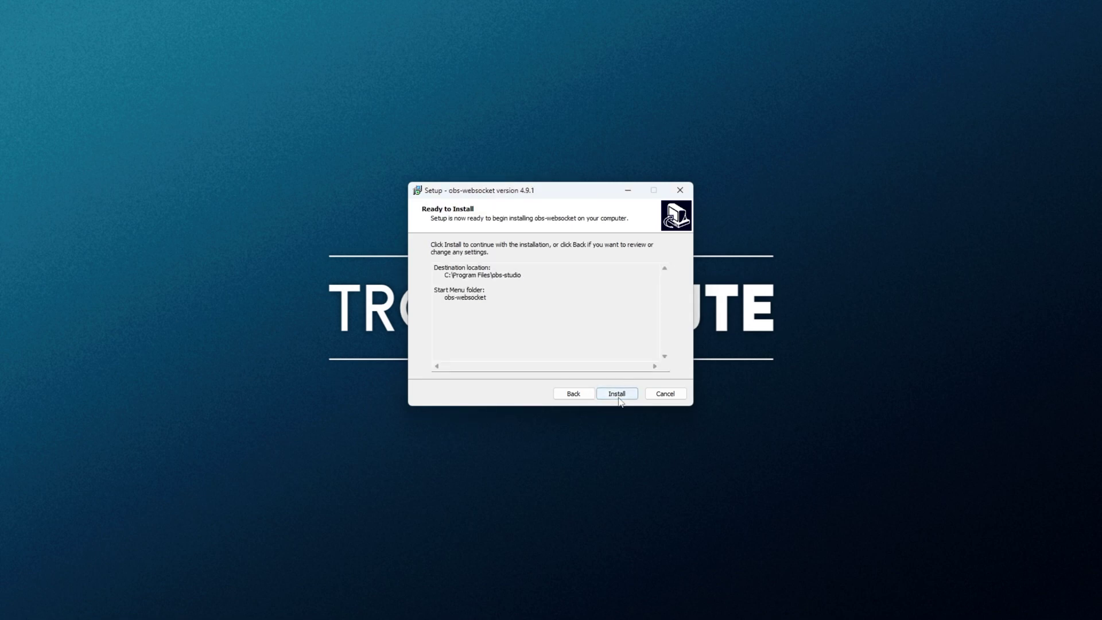
left_click(618, 395)
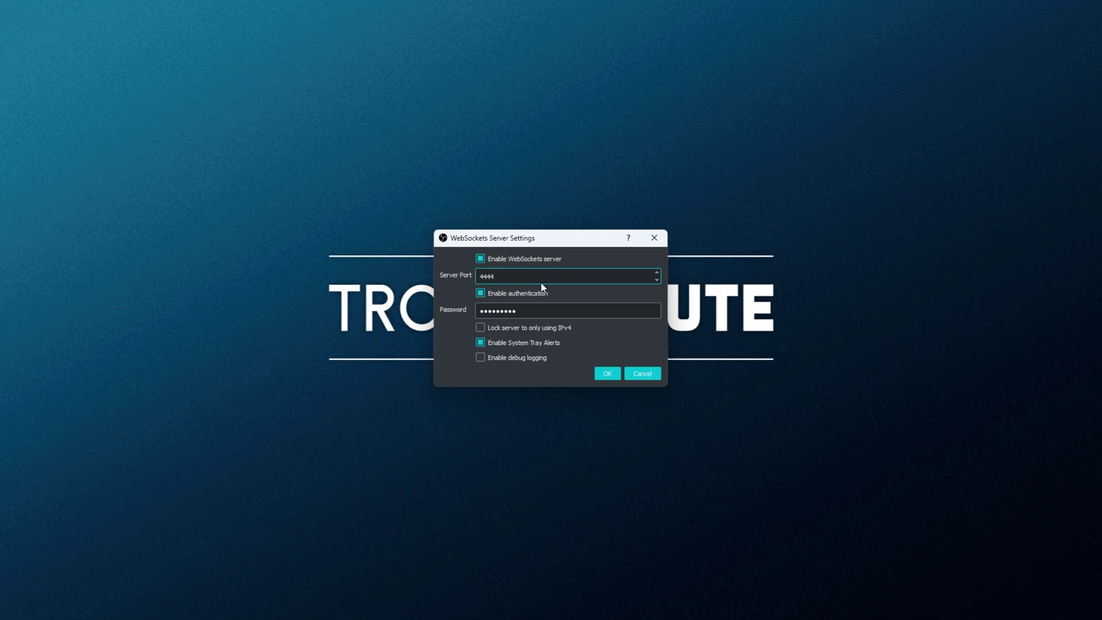
Step: Replace the WebSockets server's authentication password with a new one
left_click_drag(520, 311, 331, 316)
type("••••••")
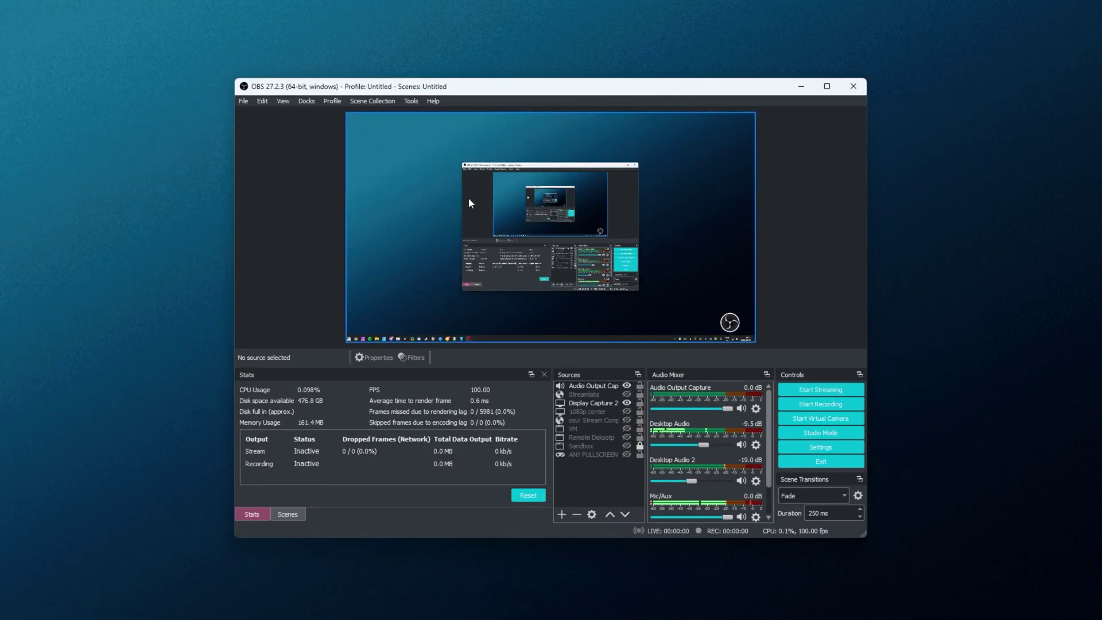
Step: Check the WebSockets Server Settings show port 4444, then close the dialog
left_click(406, 102)
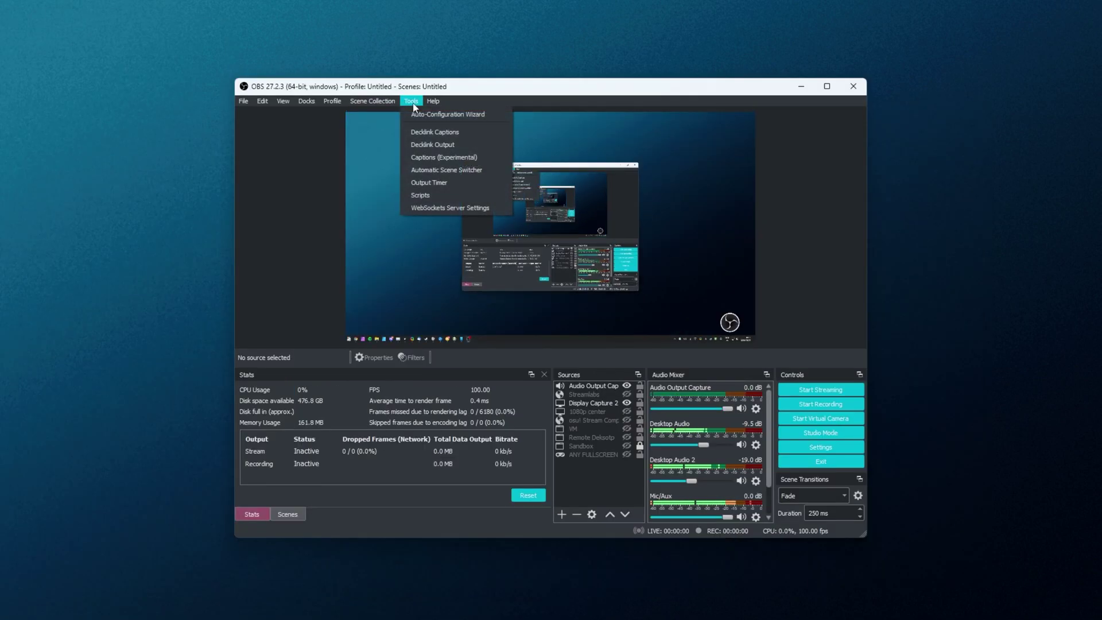
left_click(457, 210)
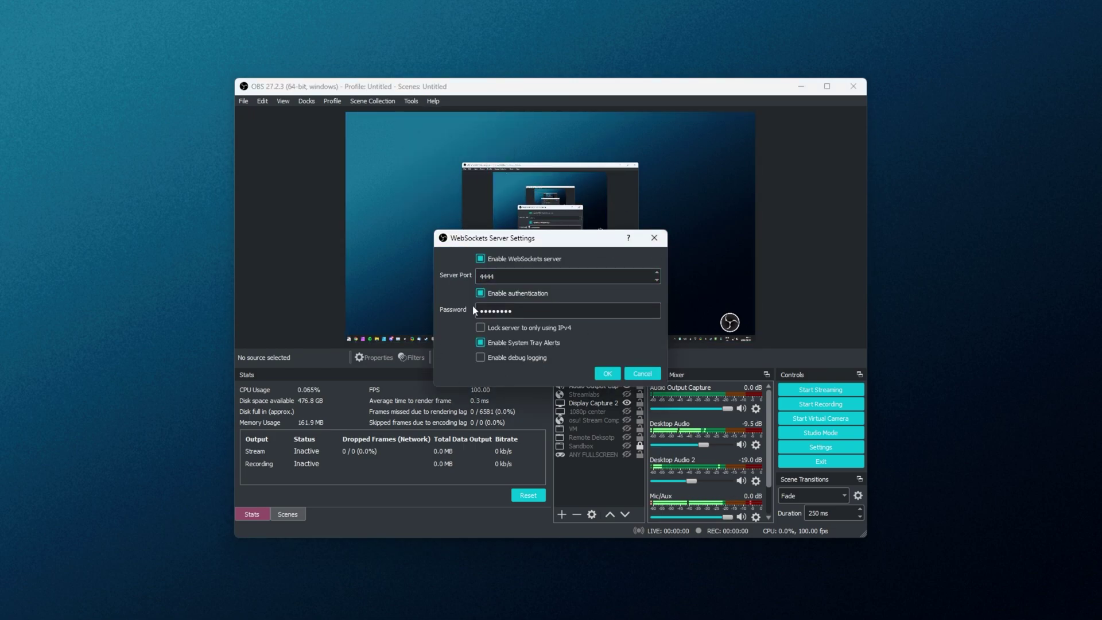
left_click(529, 277)
left_click(654, 238)
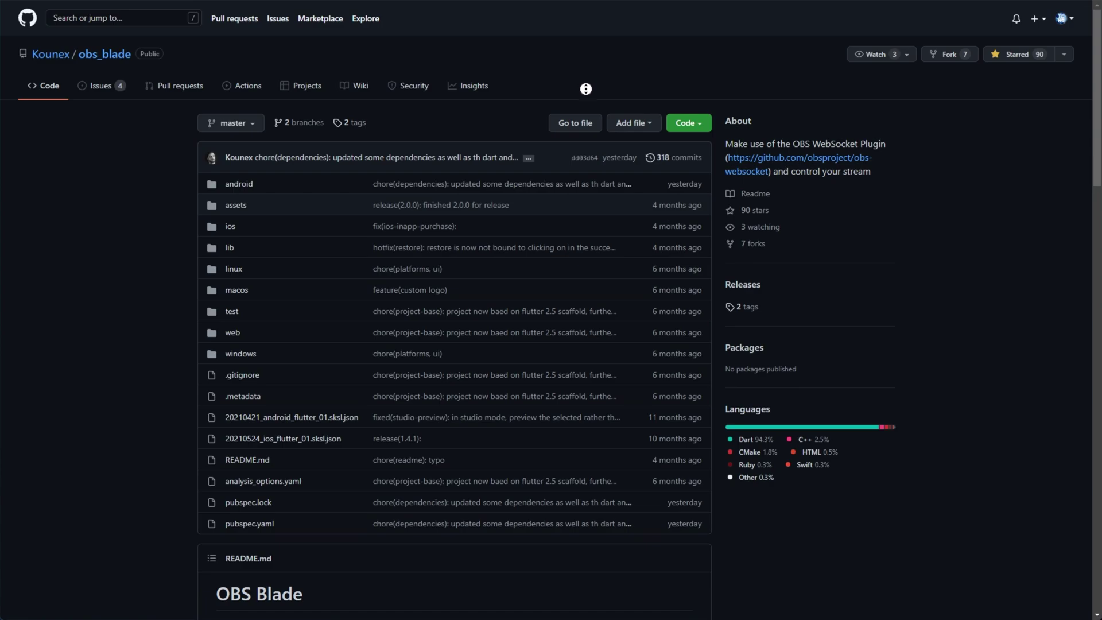
Step: Read the OBS Blade README, view its iPhone screenshots and confirm it's installed from Google Play
scroll(585, 108, "down", 5)
scroll(580, 133, "down", 8)
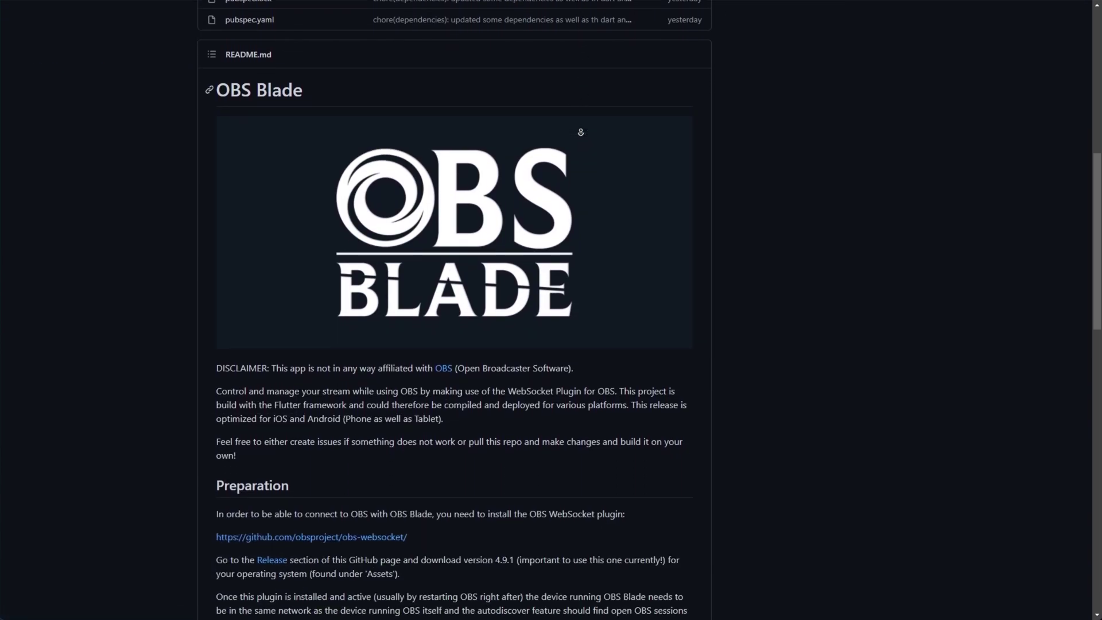
scroll(753, 281, "down", 2)
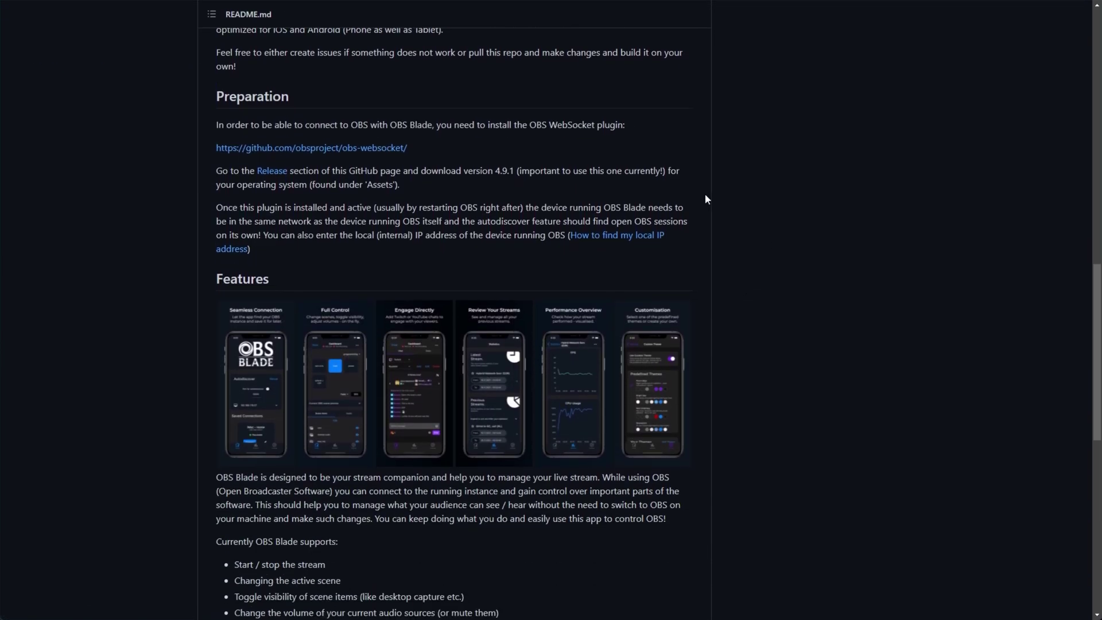
scroll(434, 398, "down", 10)
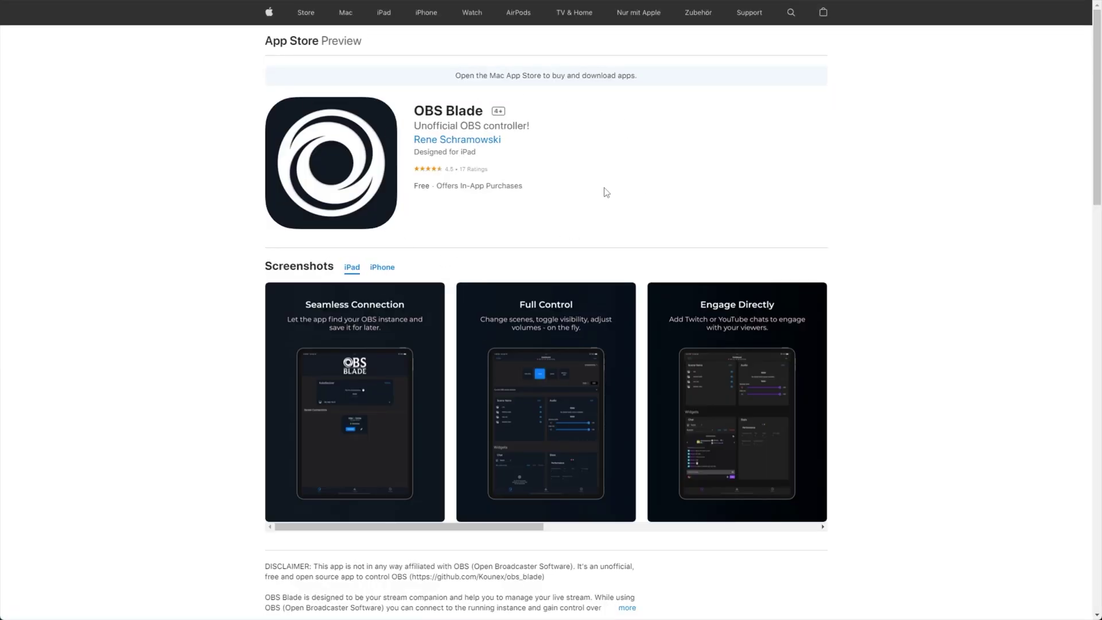
scroll(489, 185, "down", 1)
left_click(377, 243)
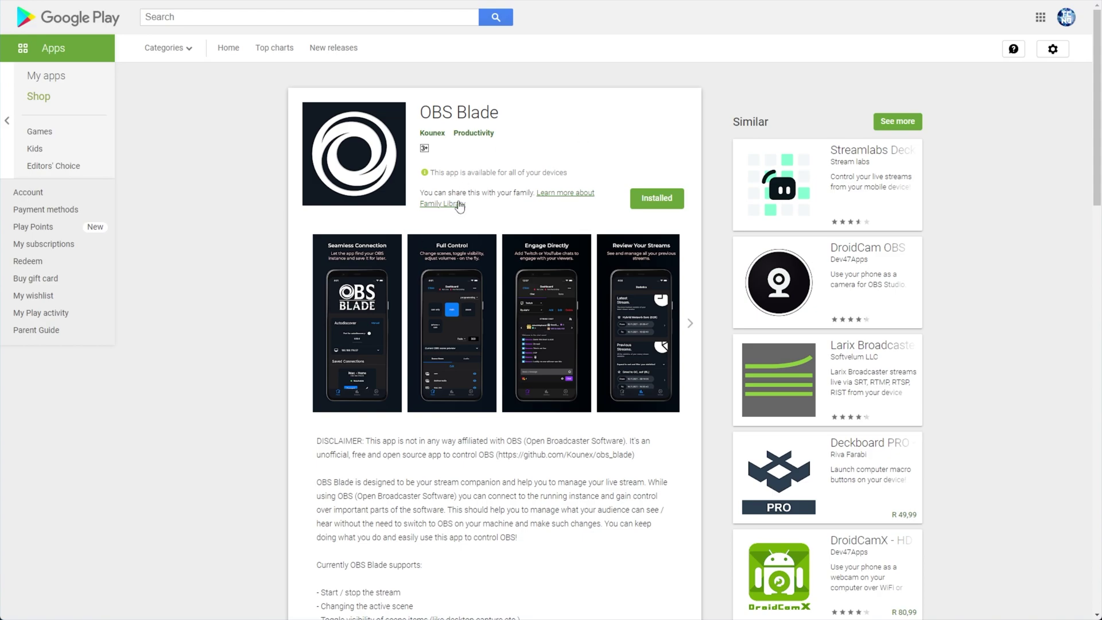
left_click(680, 202)
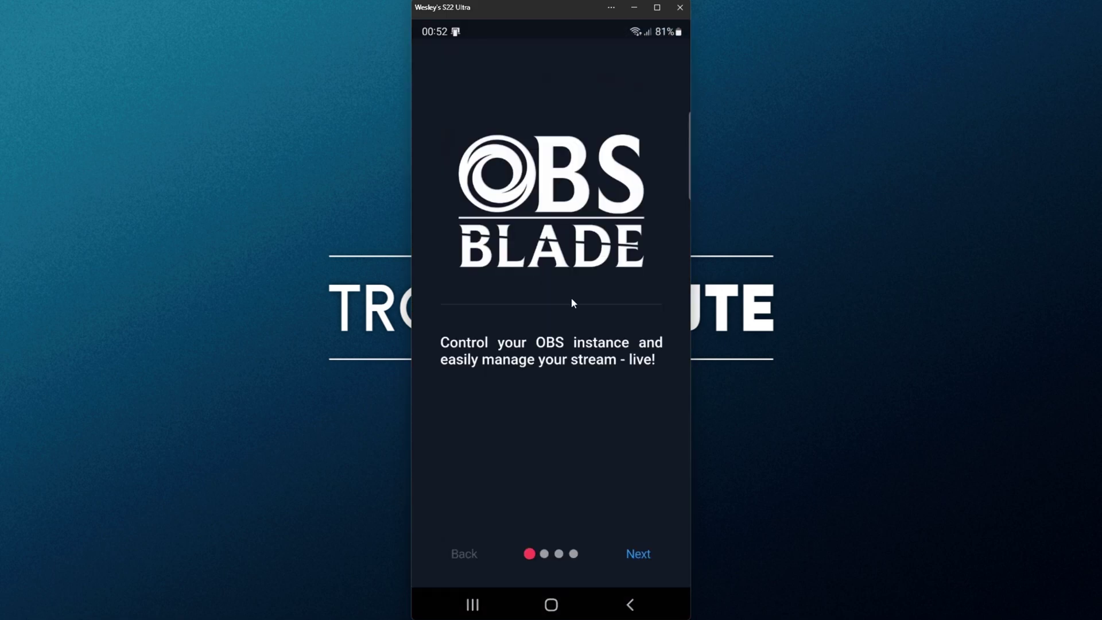
Step: Advance through the OBS Blade setup guide to the recommended server settings page
left_click(639, 554)
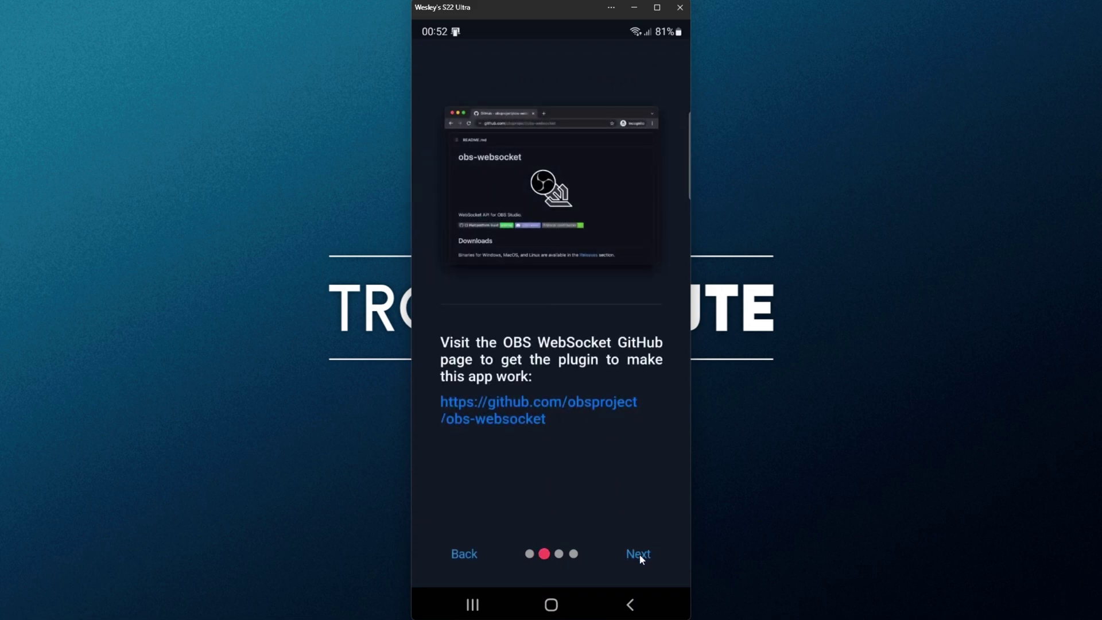
left_click(640, 554)
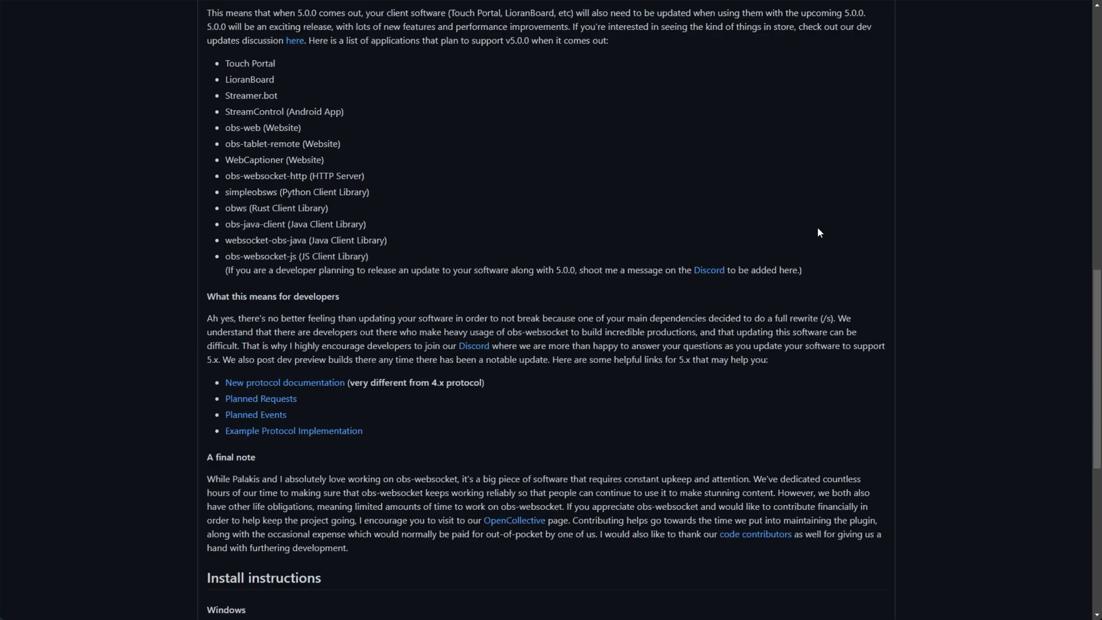
scroll(818, 226, "up", 15)
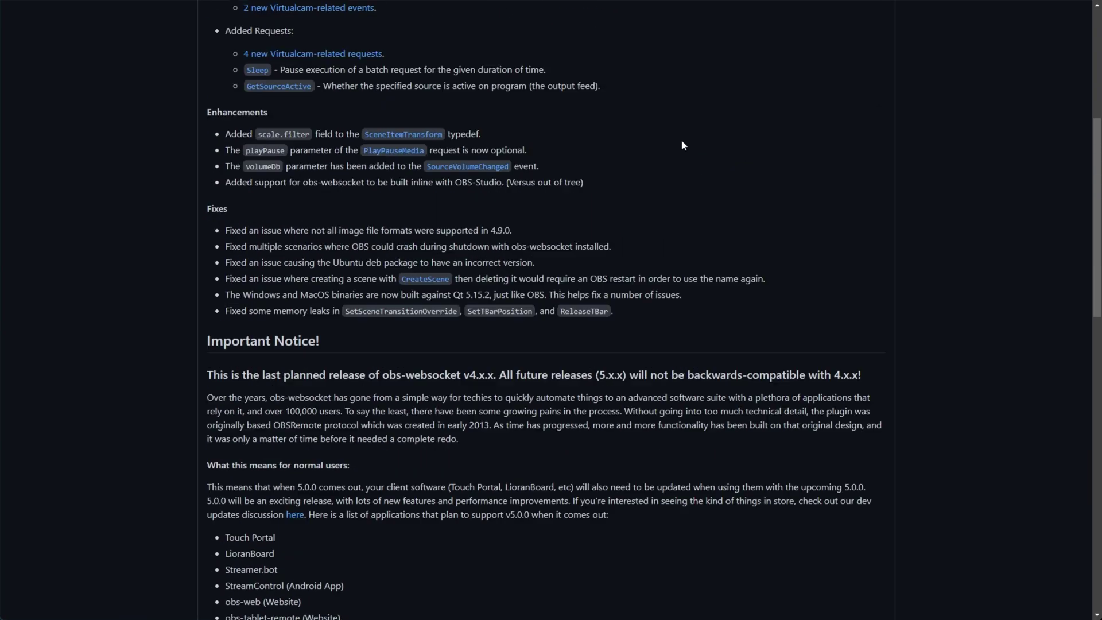
scroll(673, 121, "down", 20)
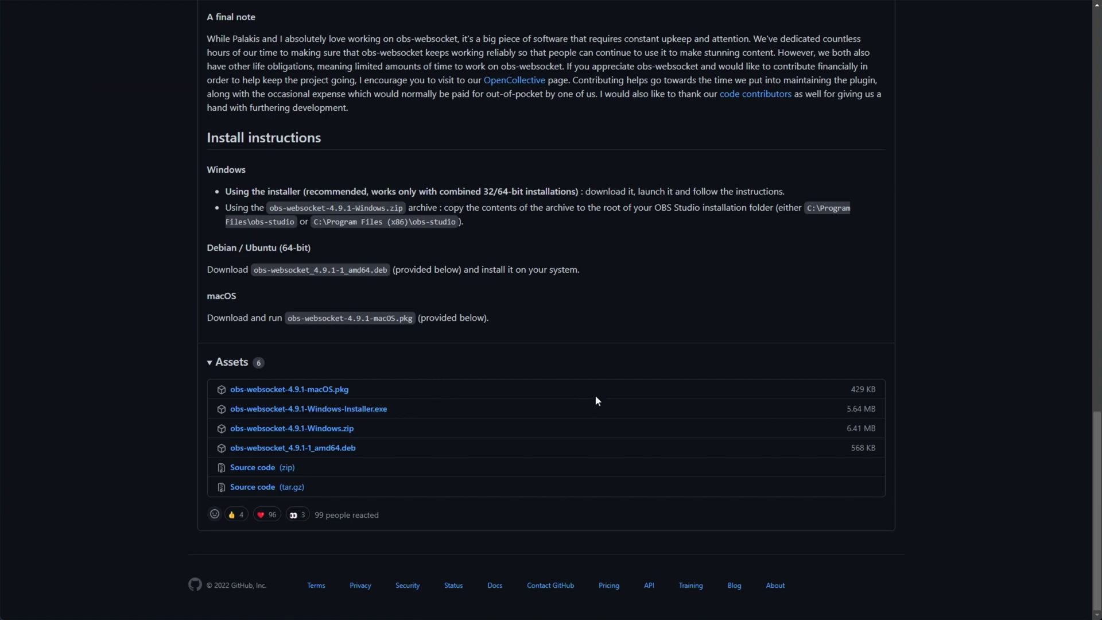
scroll(608, 206, "up", 20)
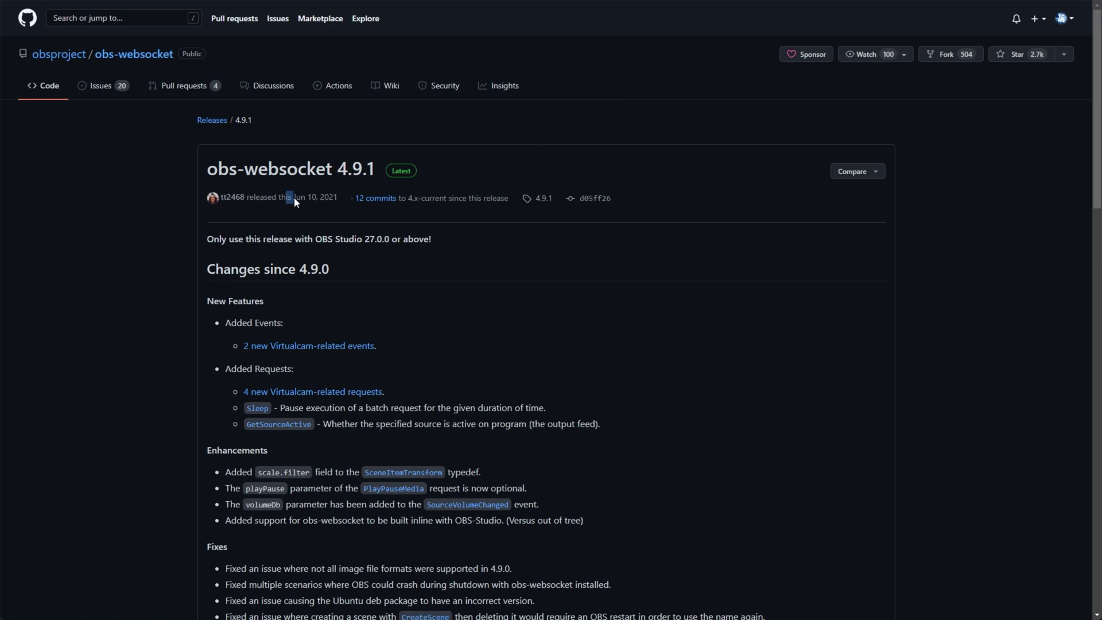
left_click_drag(294, 198, 337, 197)
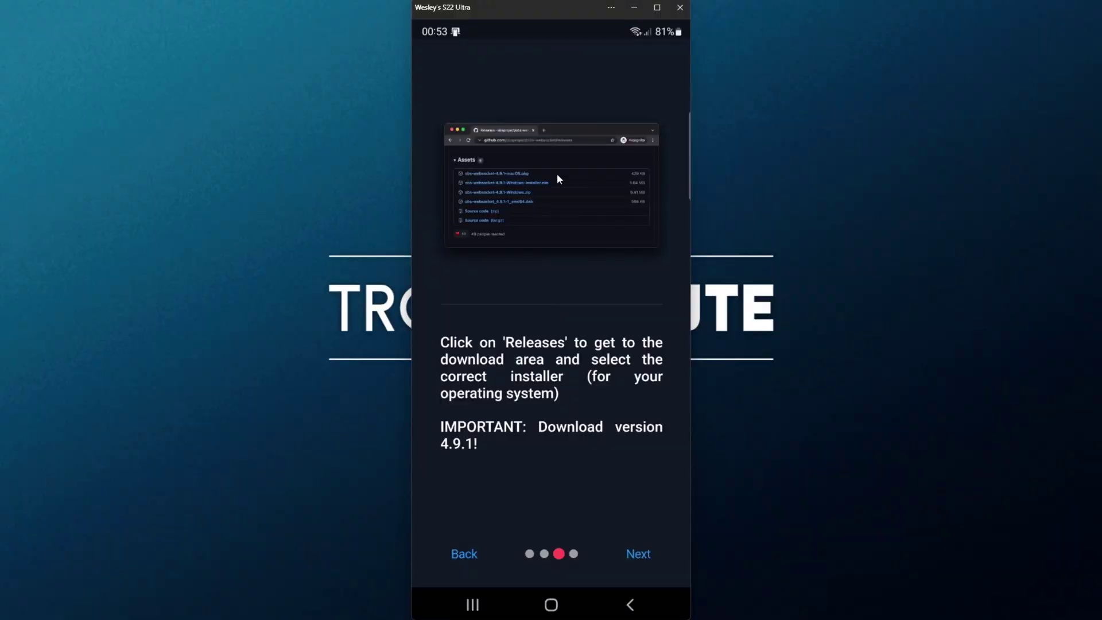
left_click_drag(628, 322, 517, 325)
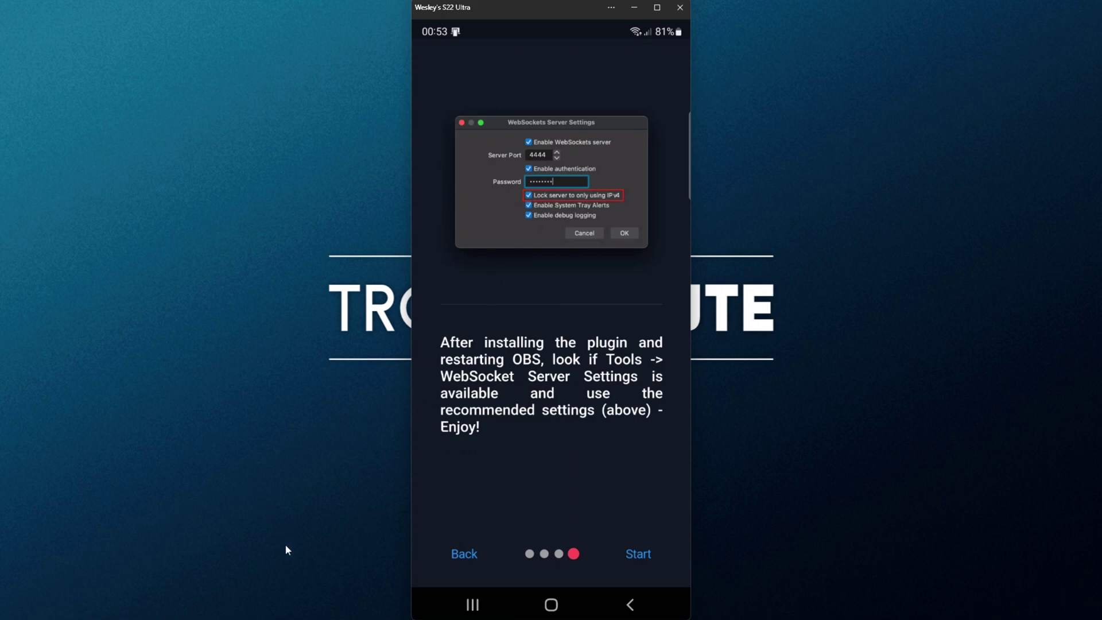
Step: Compare OBS's WebSockets Server Settings with the recommendations, then minimize OBS
left_click(338, 609)
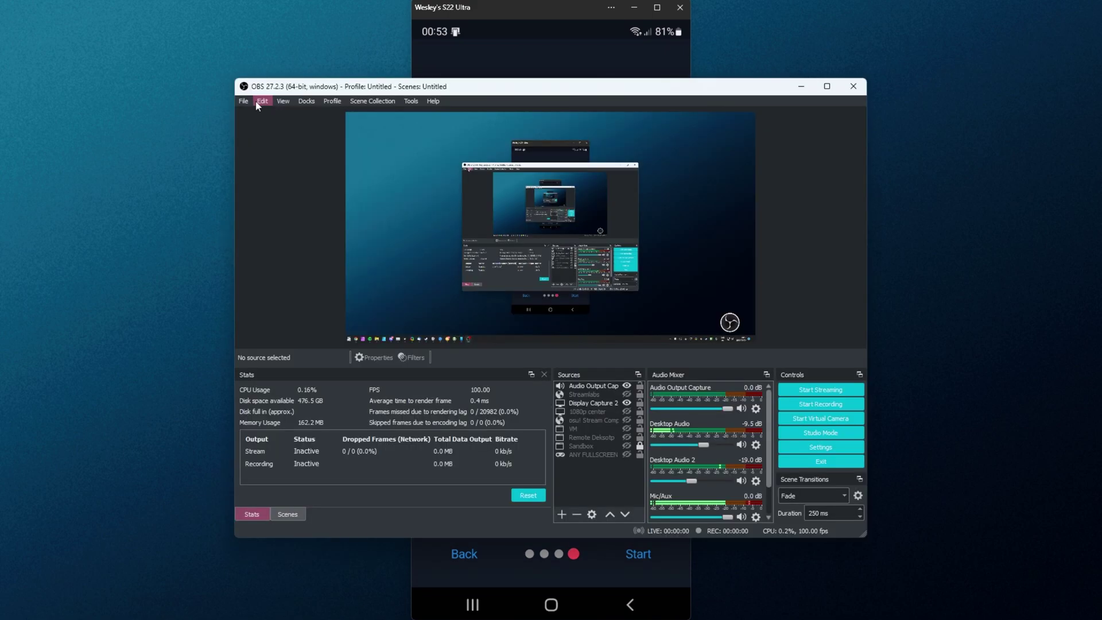
left_click(373, 101)
mouse_move(411, 101)
left_click(453, 207)
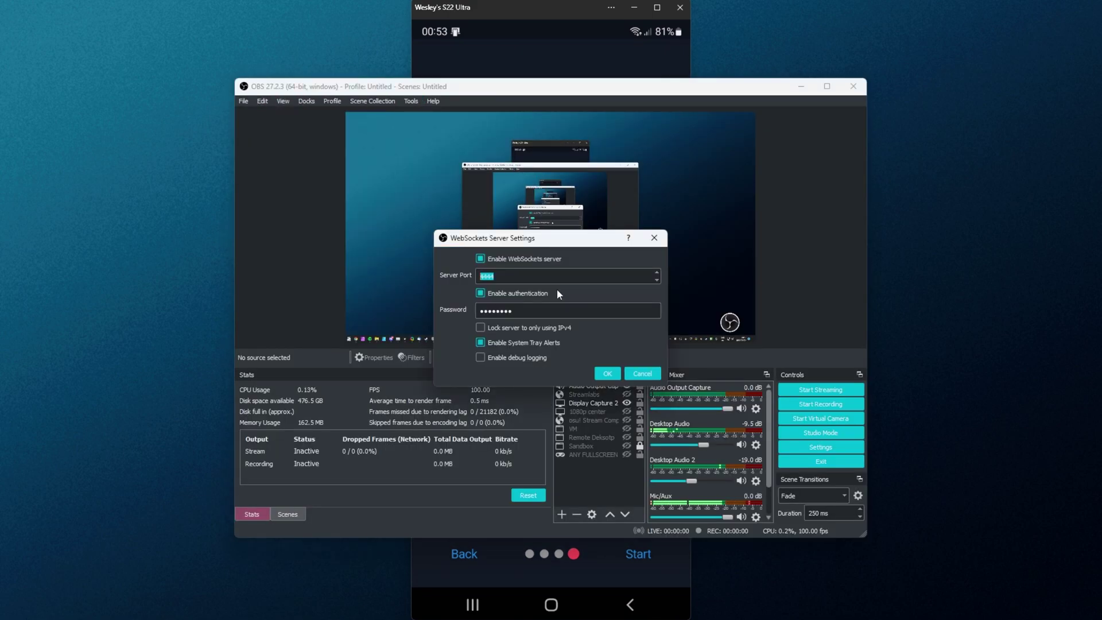
left_click(602, 372)
left_click(801, 86)
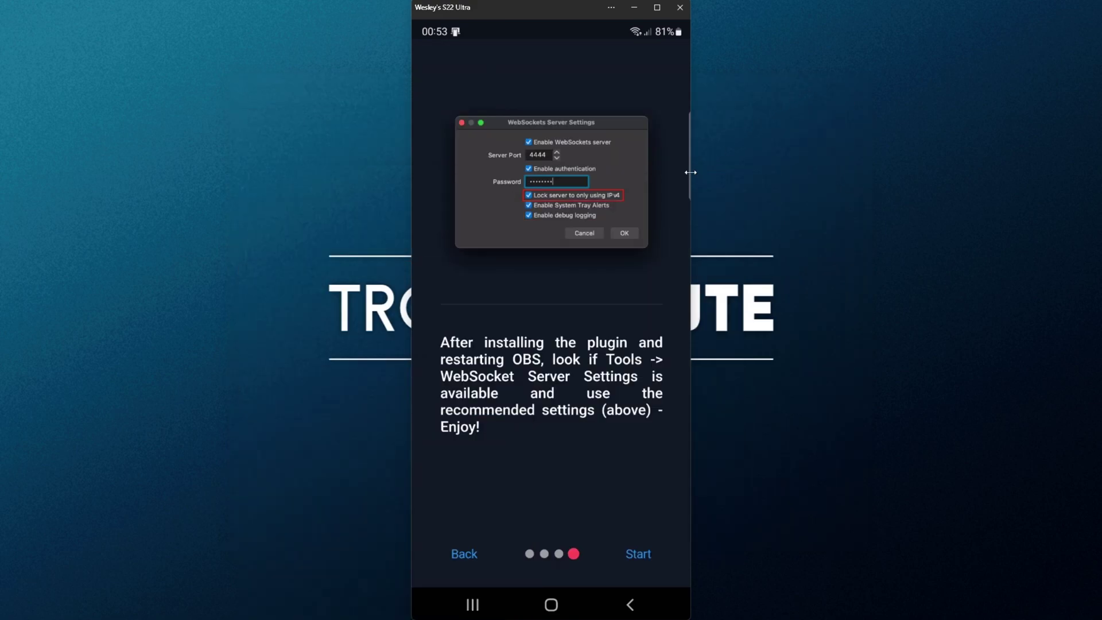
Step: Finish the guide and switch the Connection card to Manual, showing port 4444
left_click(647, 559)
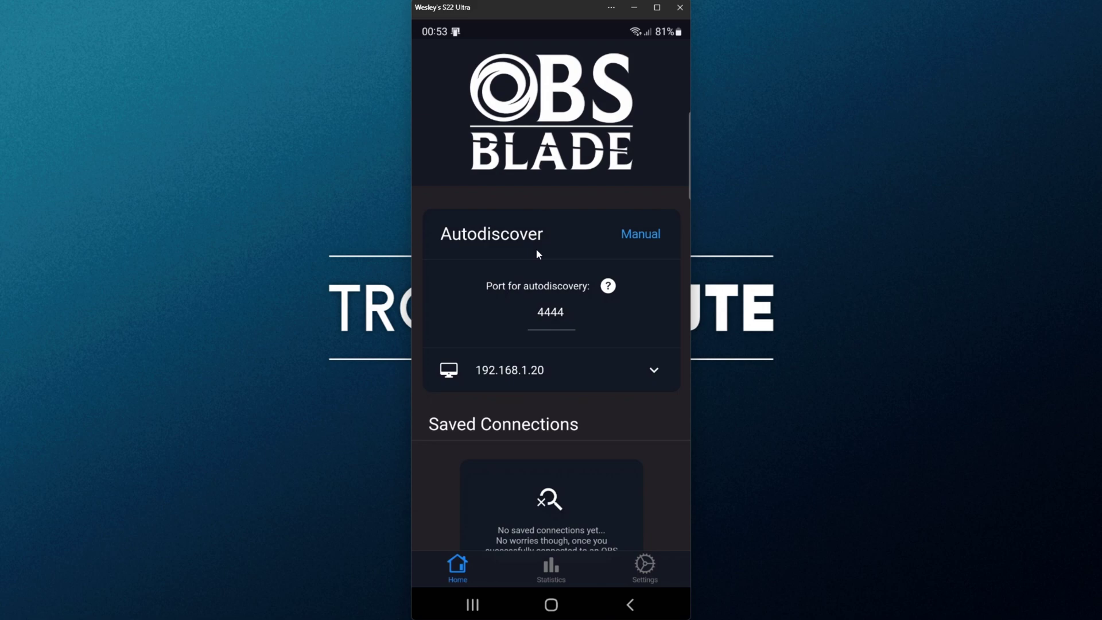
left_click(634, 237)
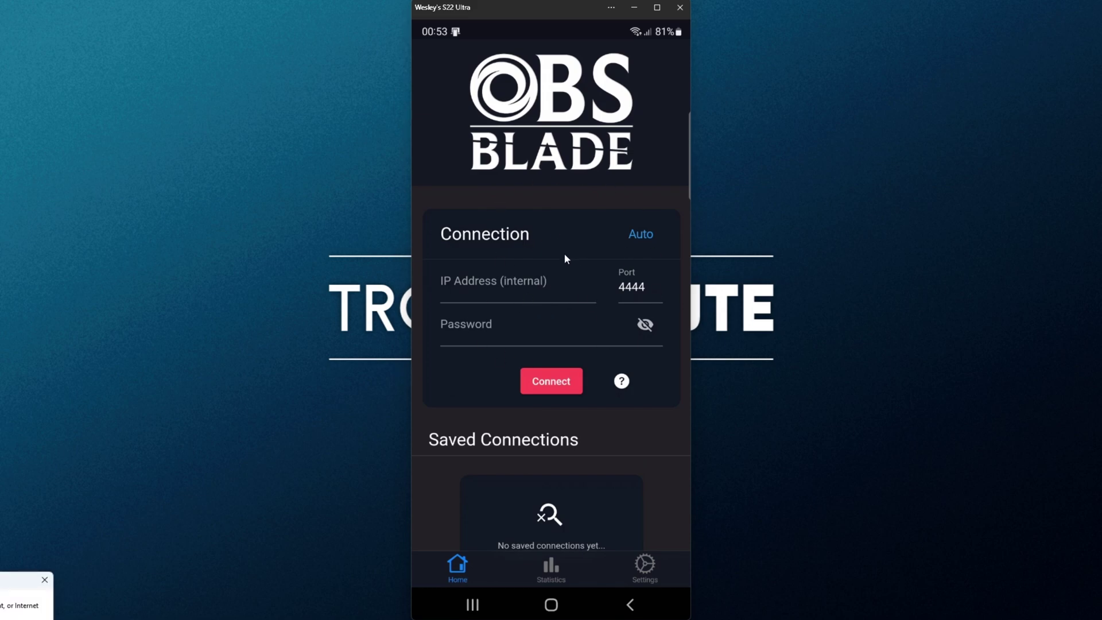
Step: Open cmd, run ipconfig and select the IPv4 address 192.168.1.20
key("super+r")
type("cmd")
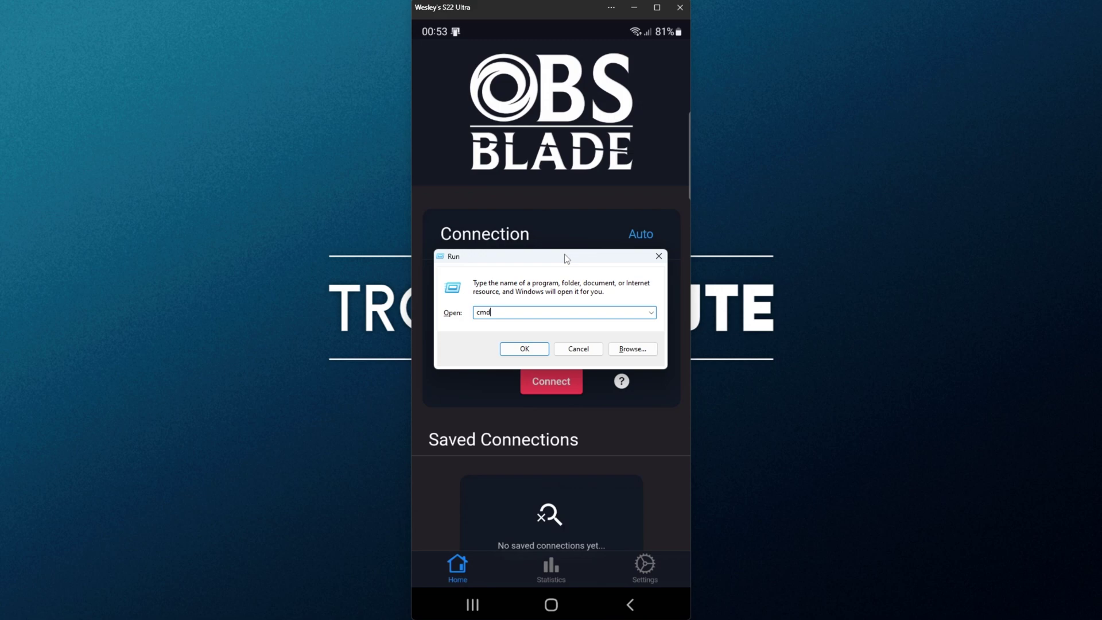
key("Return")
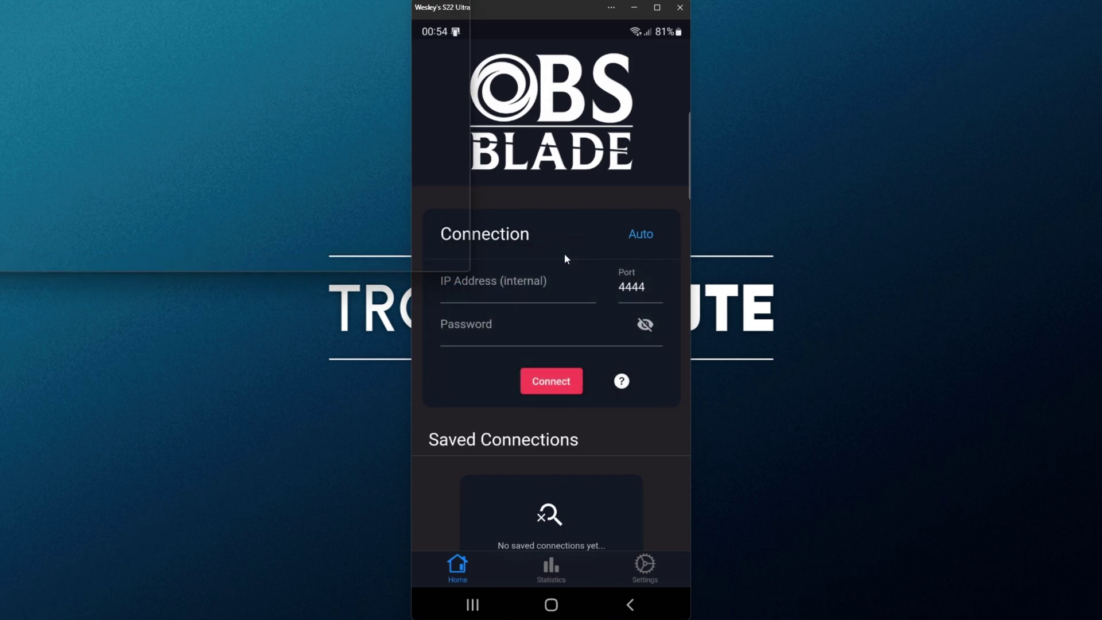
type("ipconfig")
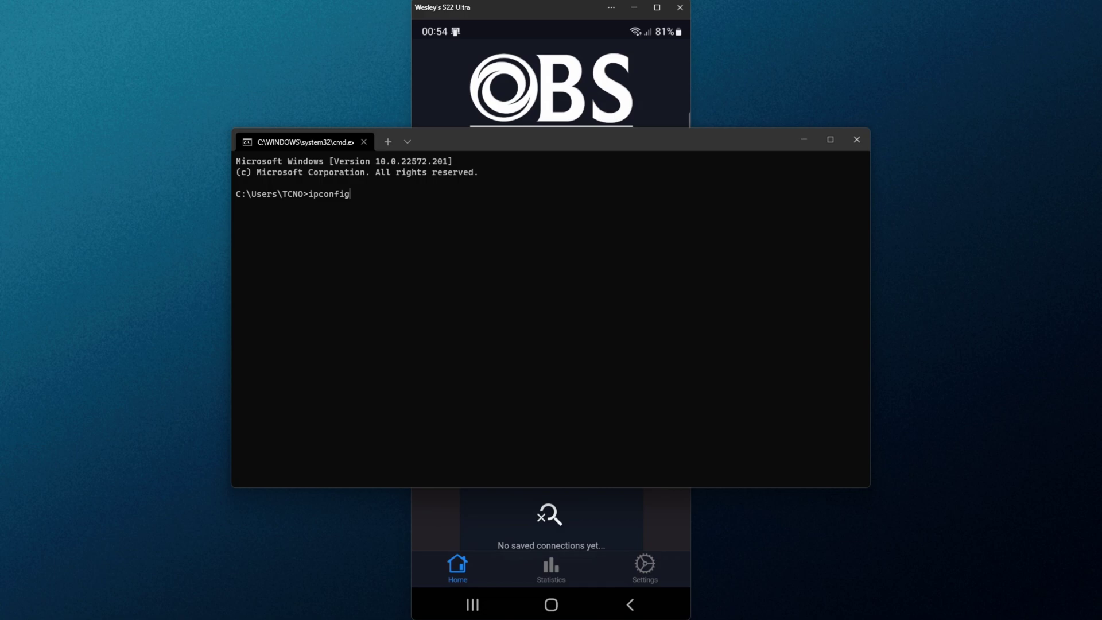
key("Return")
left_click_drag(251, 346, 499, 346)
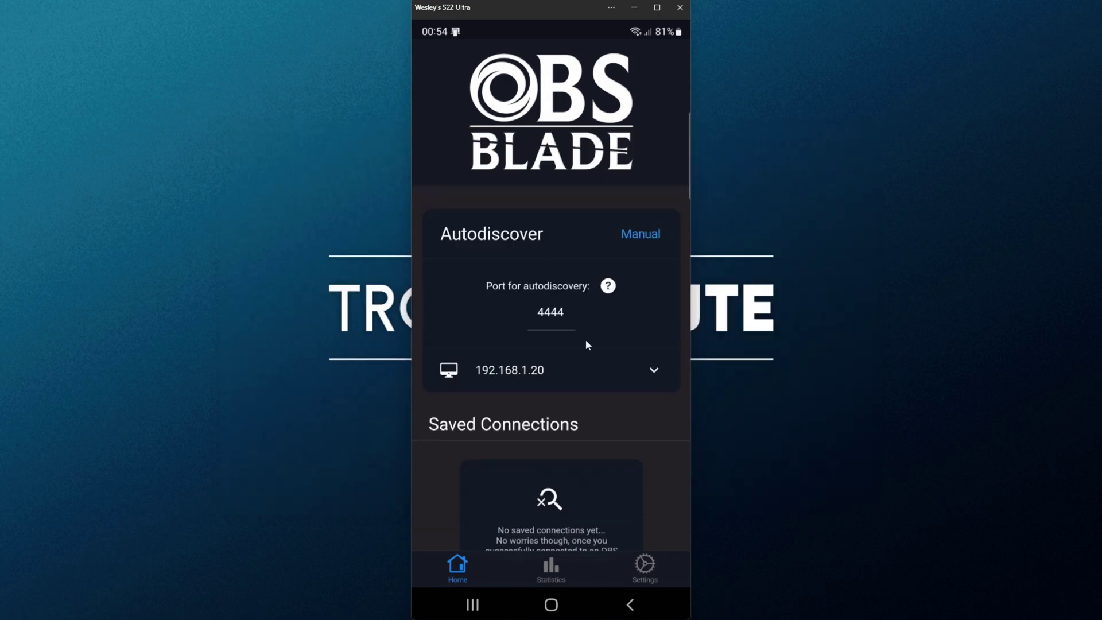
Step: Connect to OBS at 192.168.1.20 with the pasted password and save the connection under a name
left_click(618, 371)
left_click(518, 466)
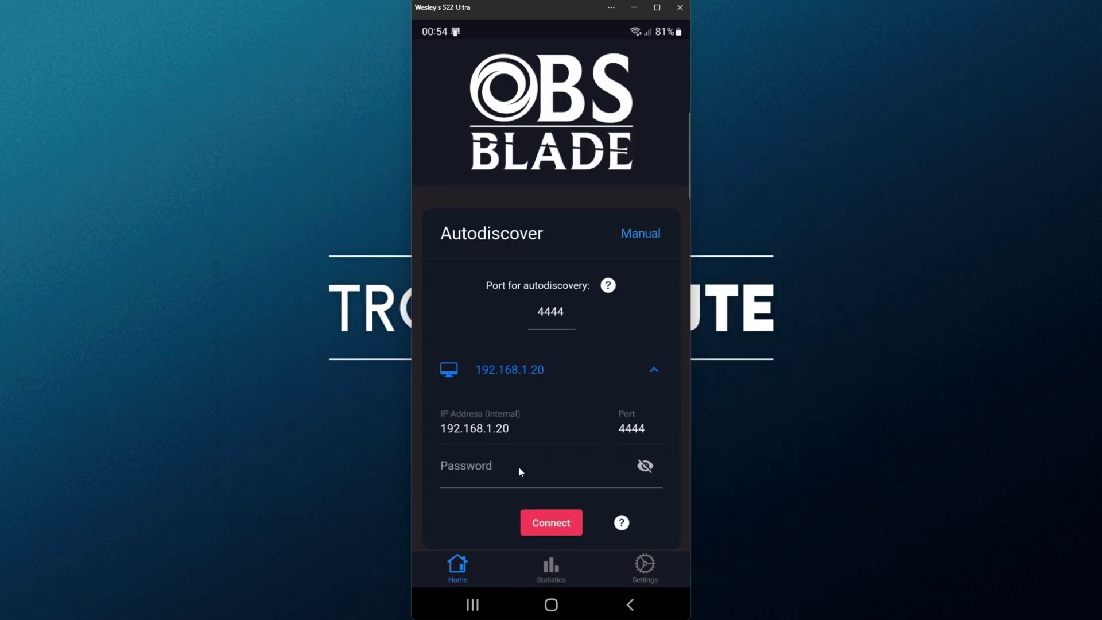
key("ctrl+v")
key("Return")
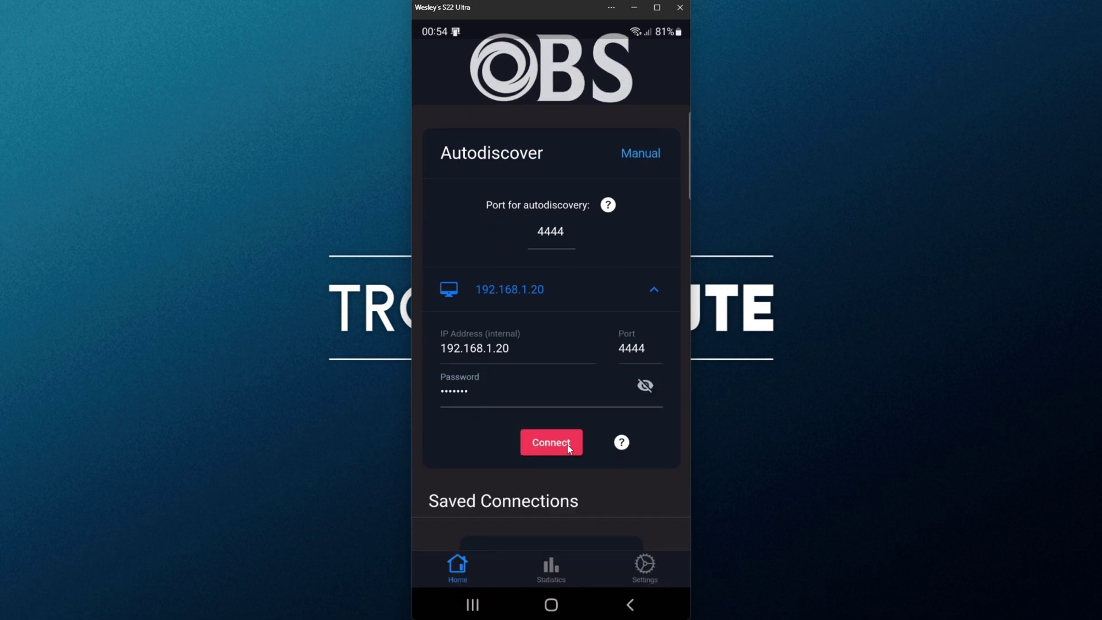
left_click(568, 445)
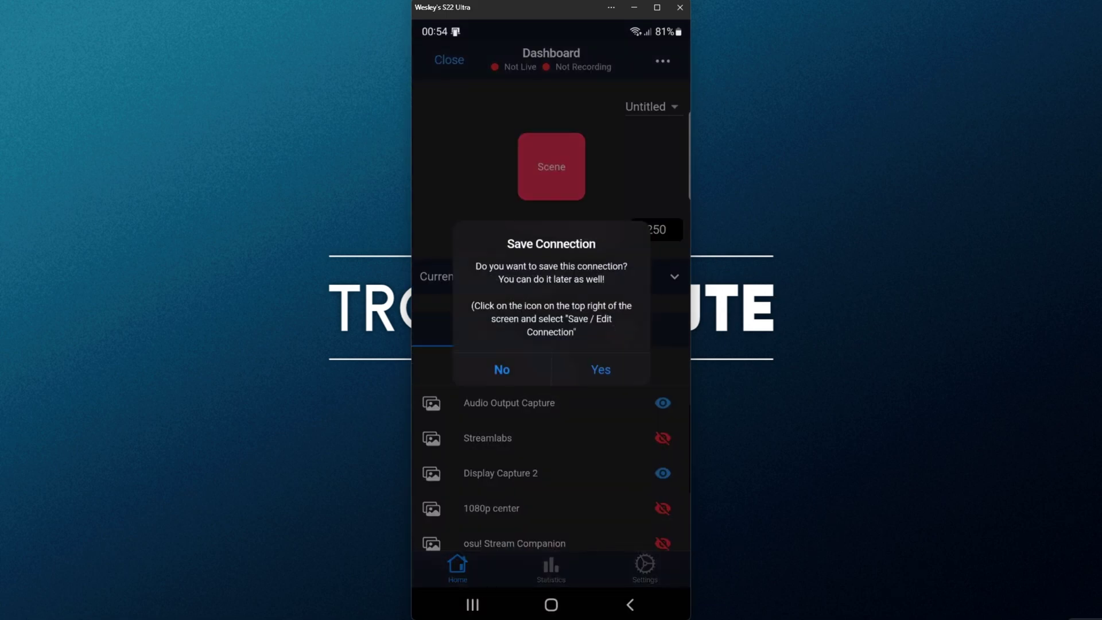
left_click(604, 371)
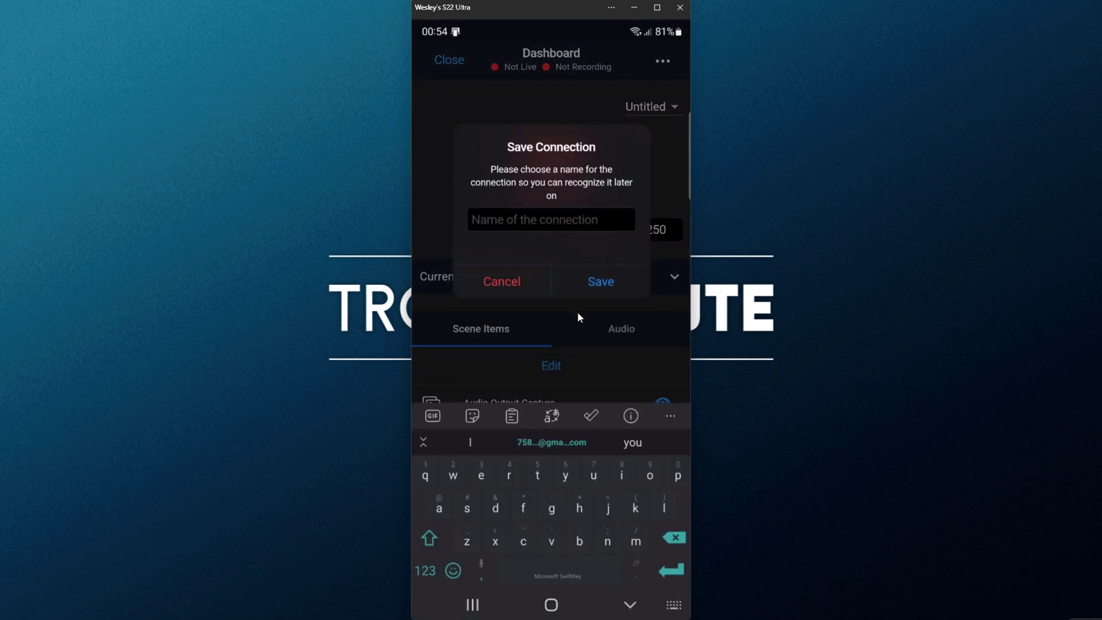
type("TcNo")
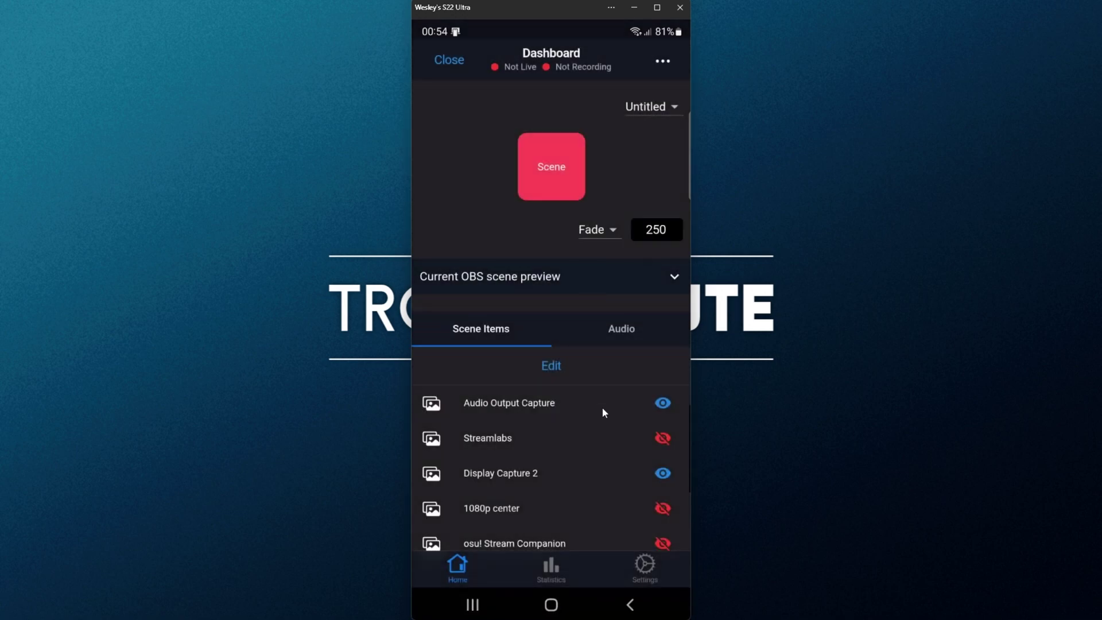
Step: View the audio sliders, open the live scene preview past its warning, then collapse it
left_click(601, 329)
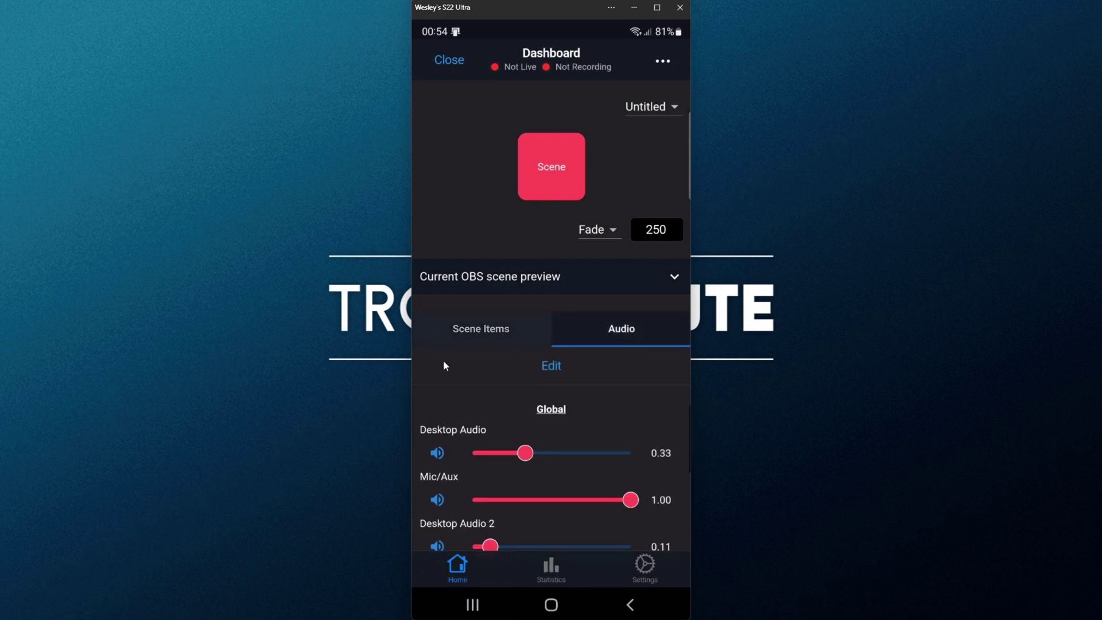
scroll(433, 340, "down", 5)
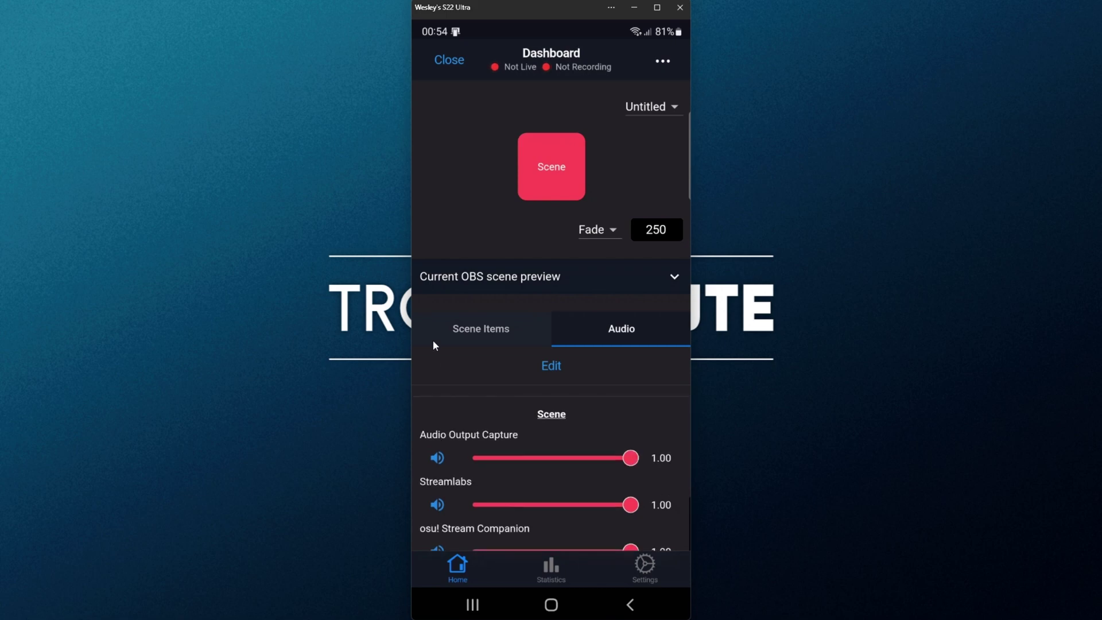
scroll(433, 340, "up", 3)
scroll(433, 340, "up", 3)
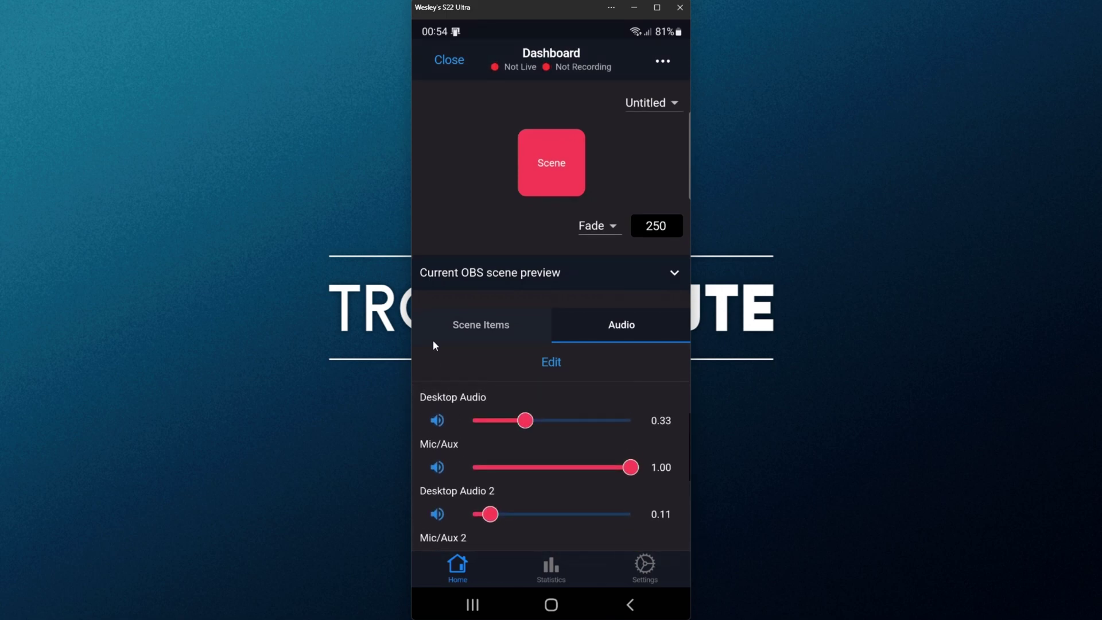
left_click(433, 340)
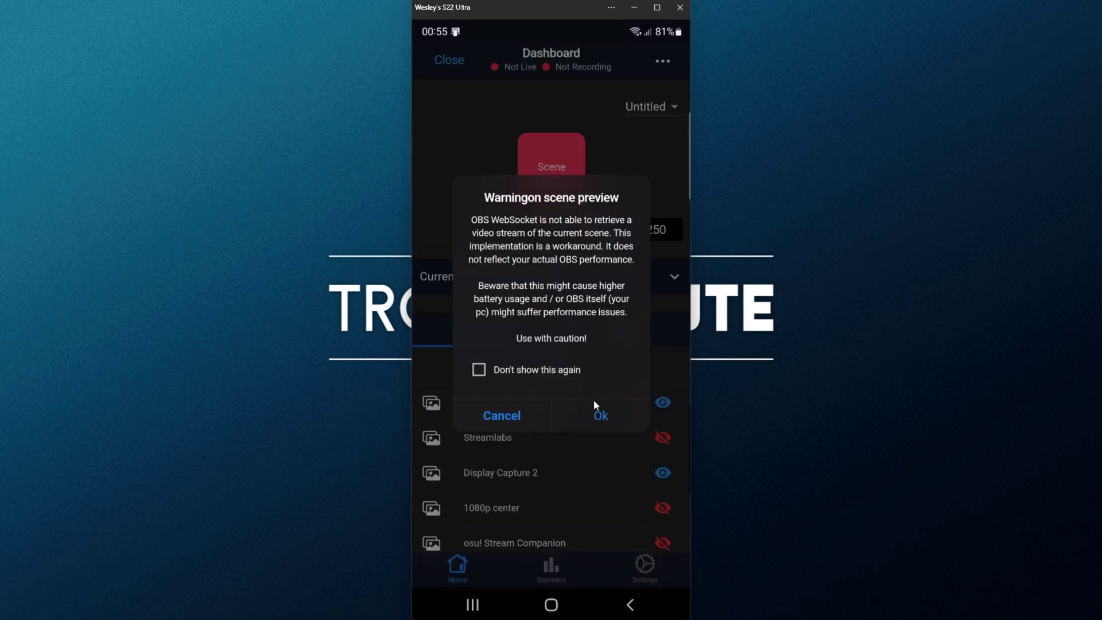
left_click(607, 415)
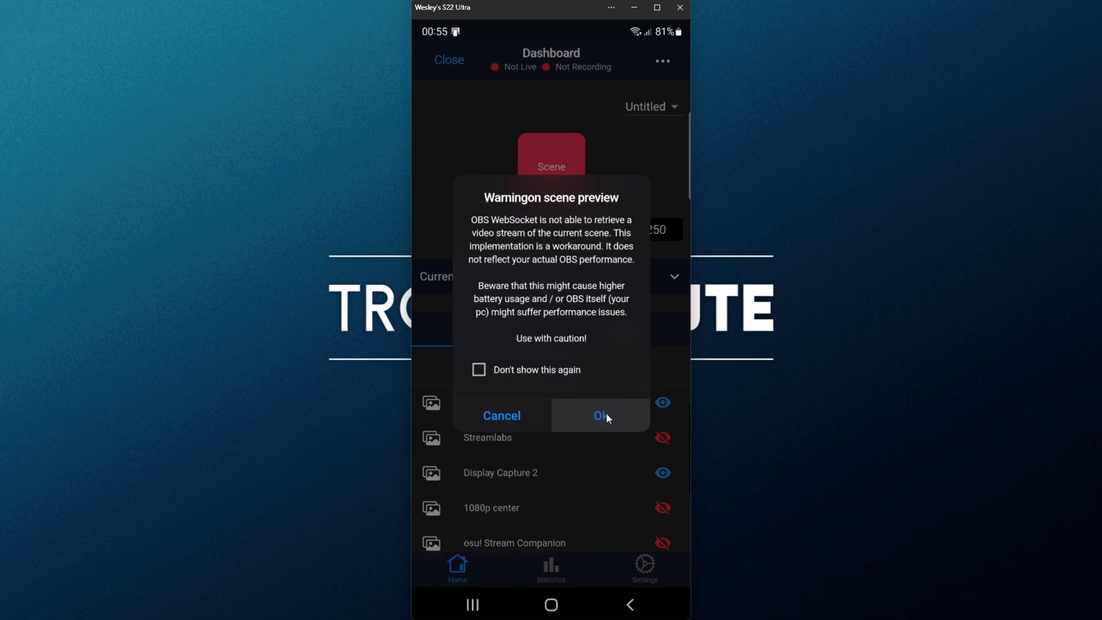
left_click(607, 414)
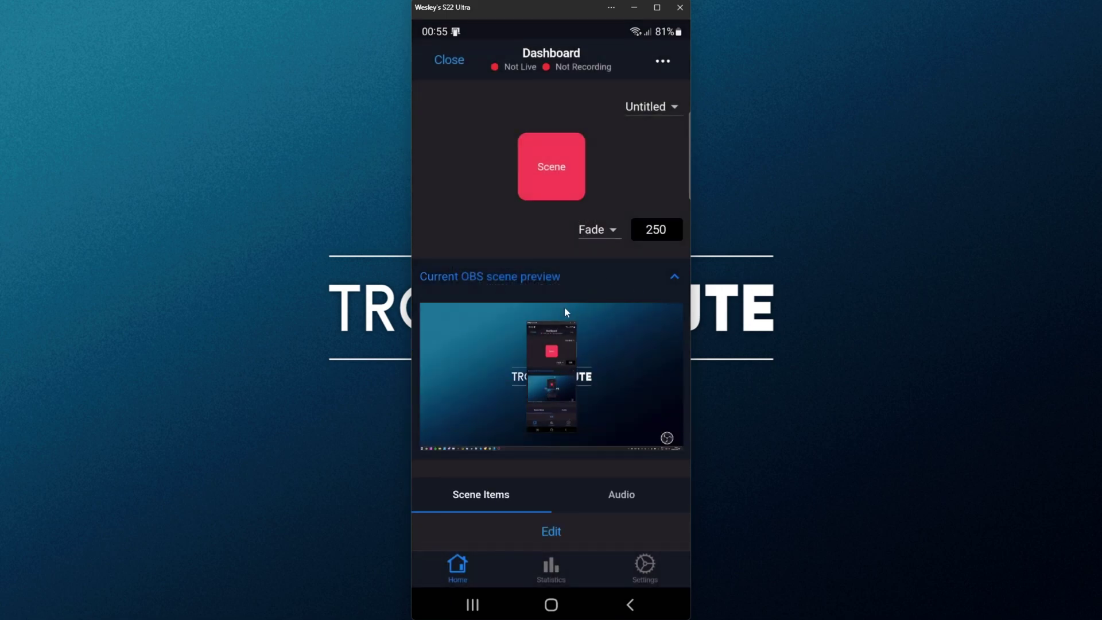
scroll(524, 352, "down", 1)
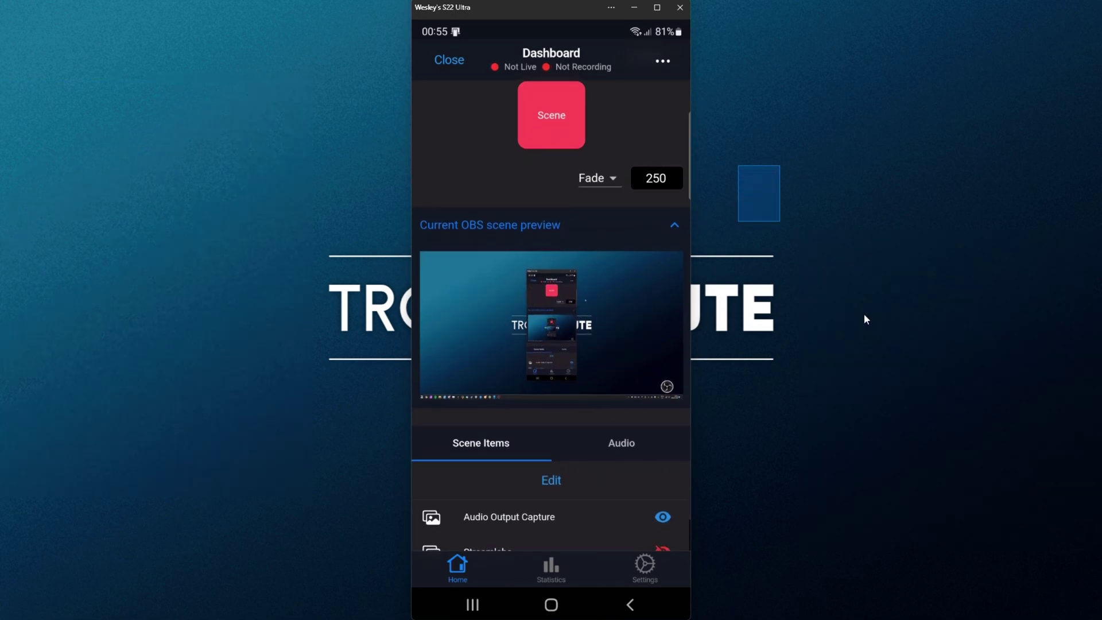
left_click(659, 230)
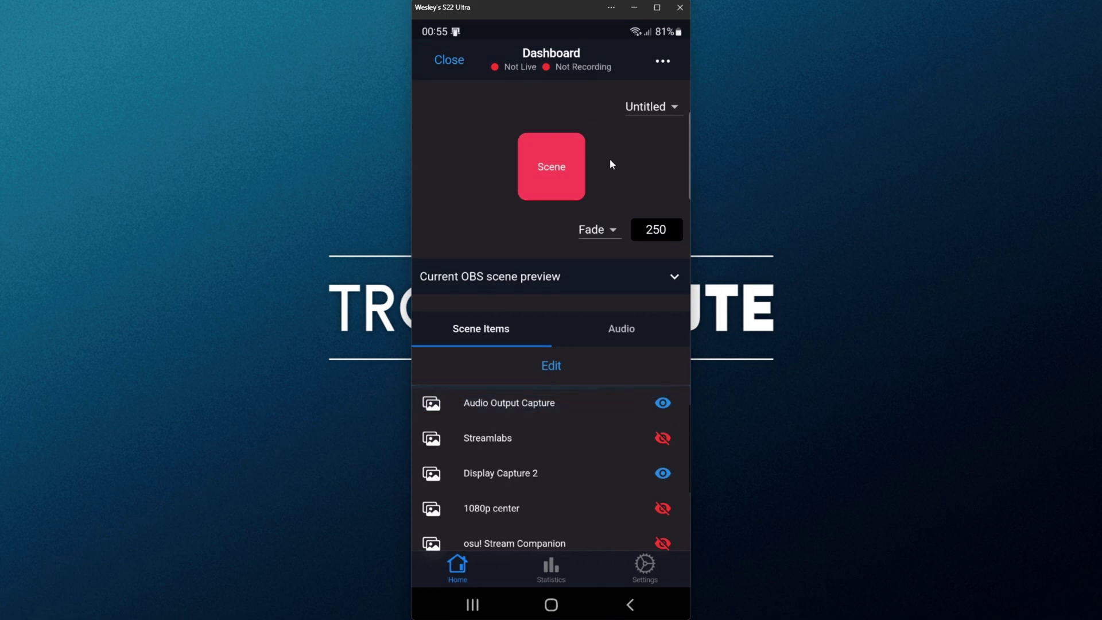
Step: Browse the Widgets area: keep Twitch as chat platform and page through the Stats cards
scroll(595, 368, "down", 5)
scroll(610, 349, "down", 4)
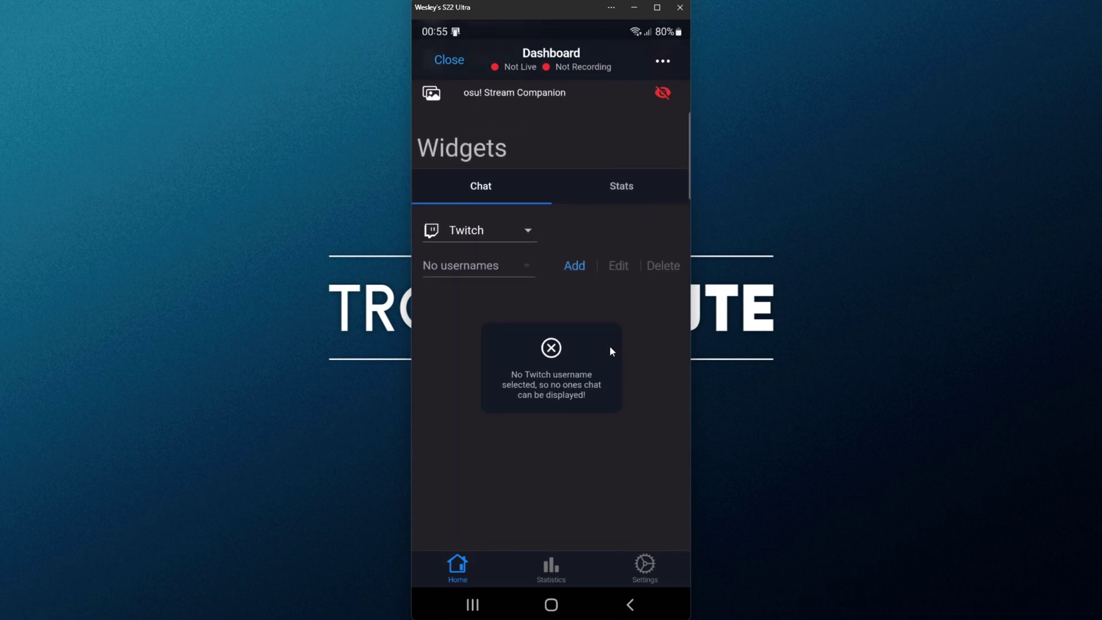
left_click(495, 220)
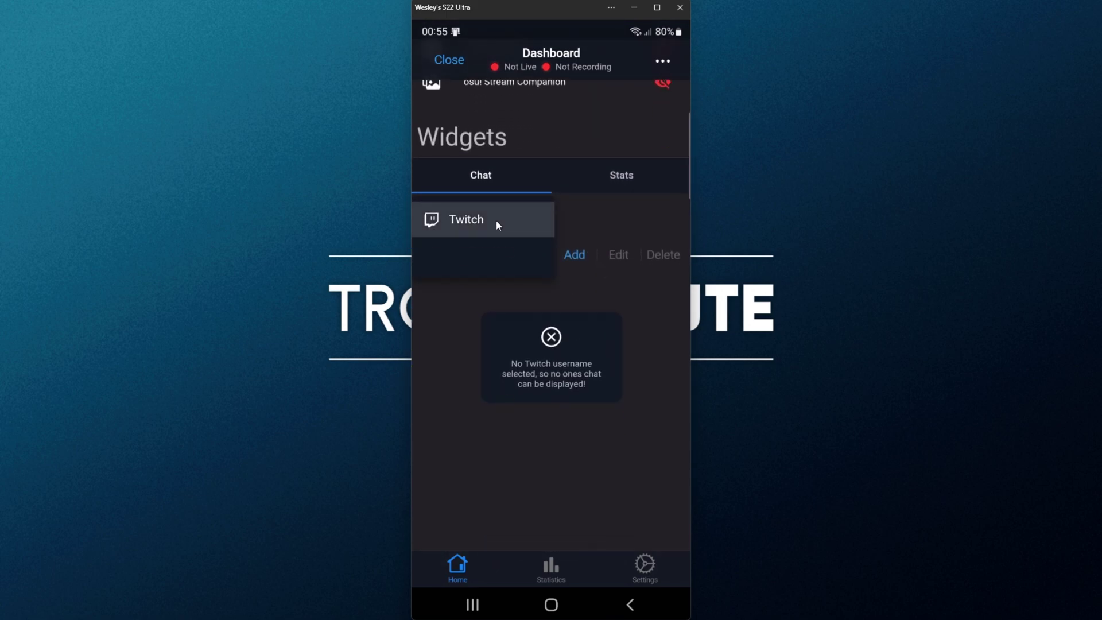
left_click(523, 199)
left_click(598, 178)
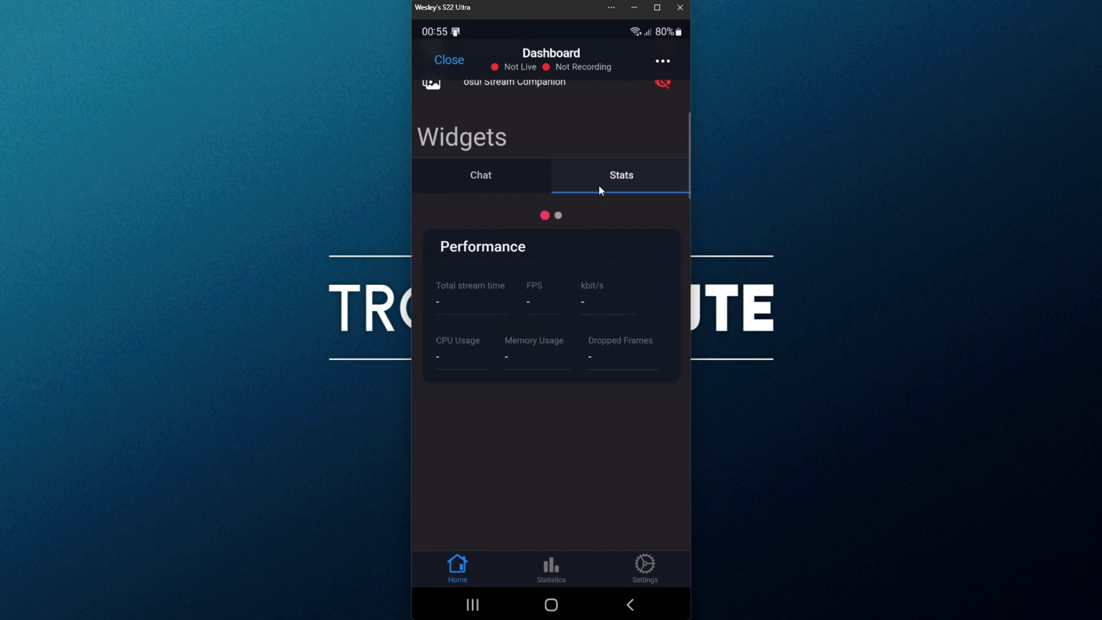
left_click(559, 215)
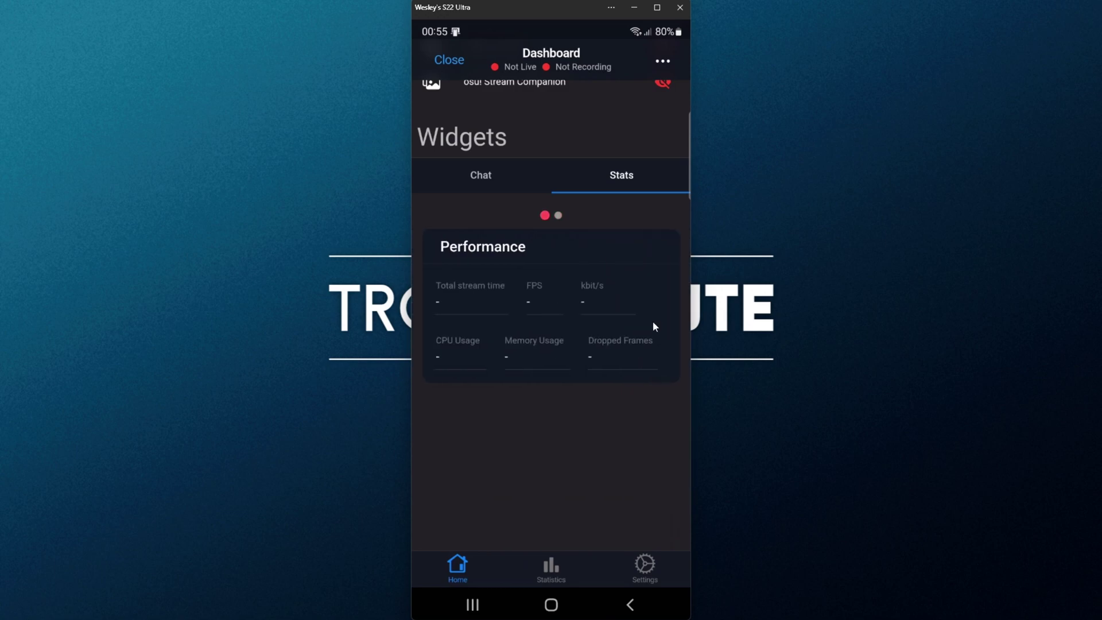
Step: Stop the running recording in OBS Studio
key("alt+Tab")
key("alt+Tab")
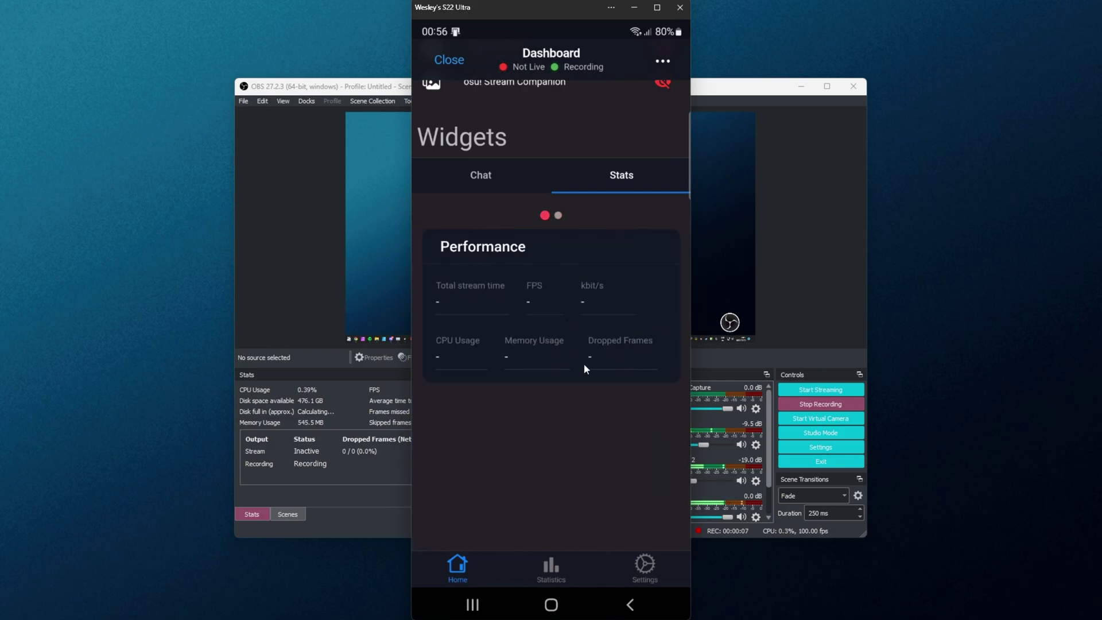
scroll(577, 331, "up", 3)
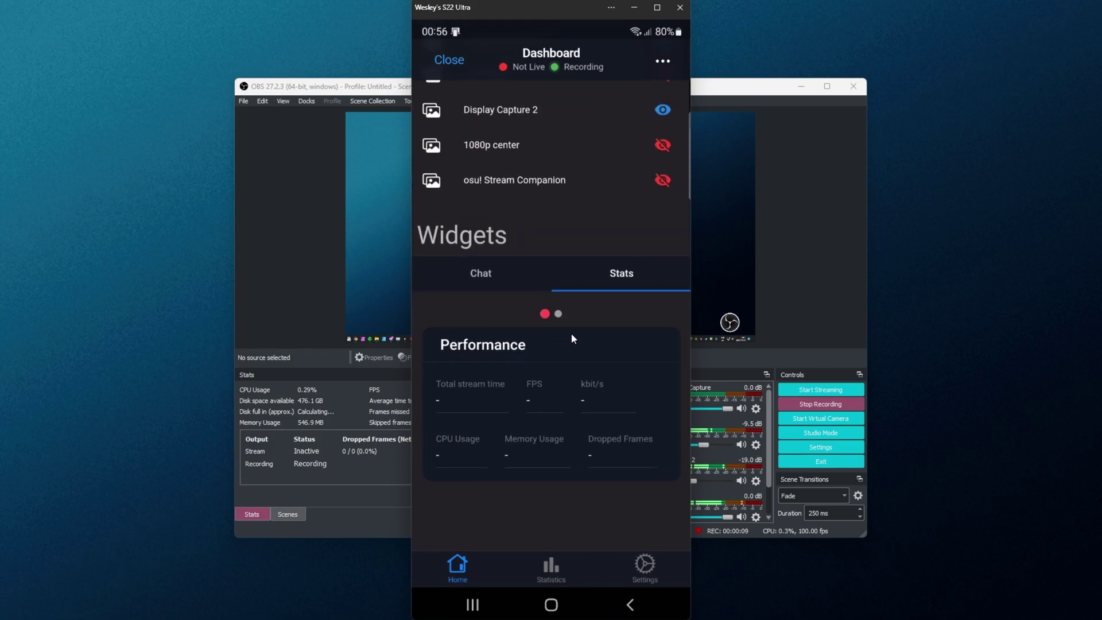
scroll(572, 336, "up", 5)
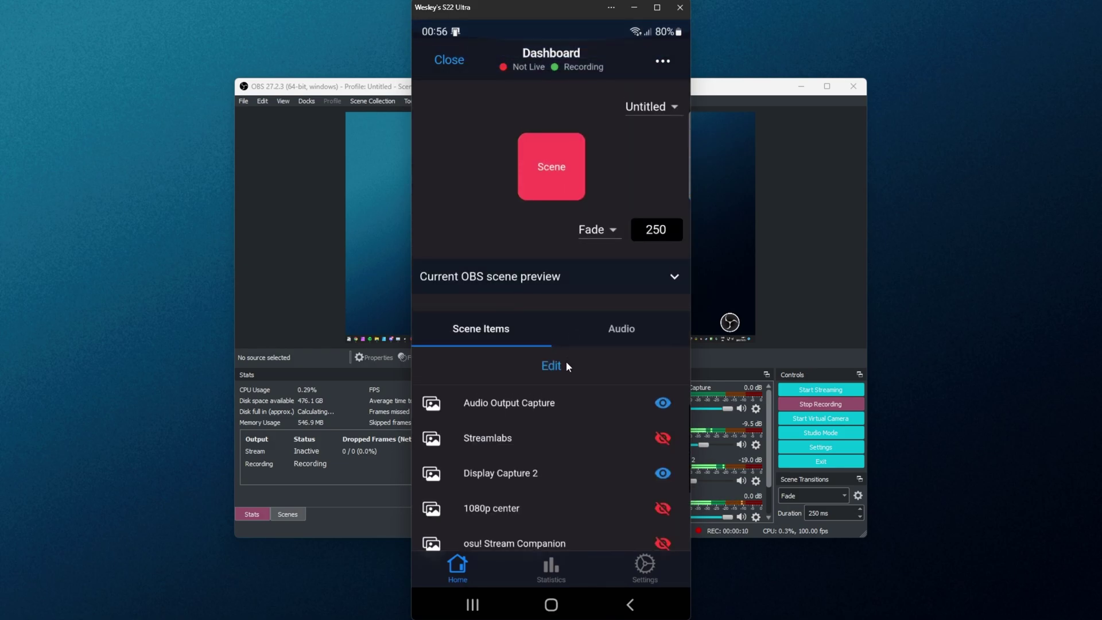
left_click(821, 404)
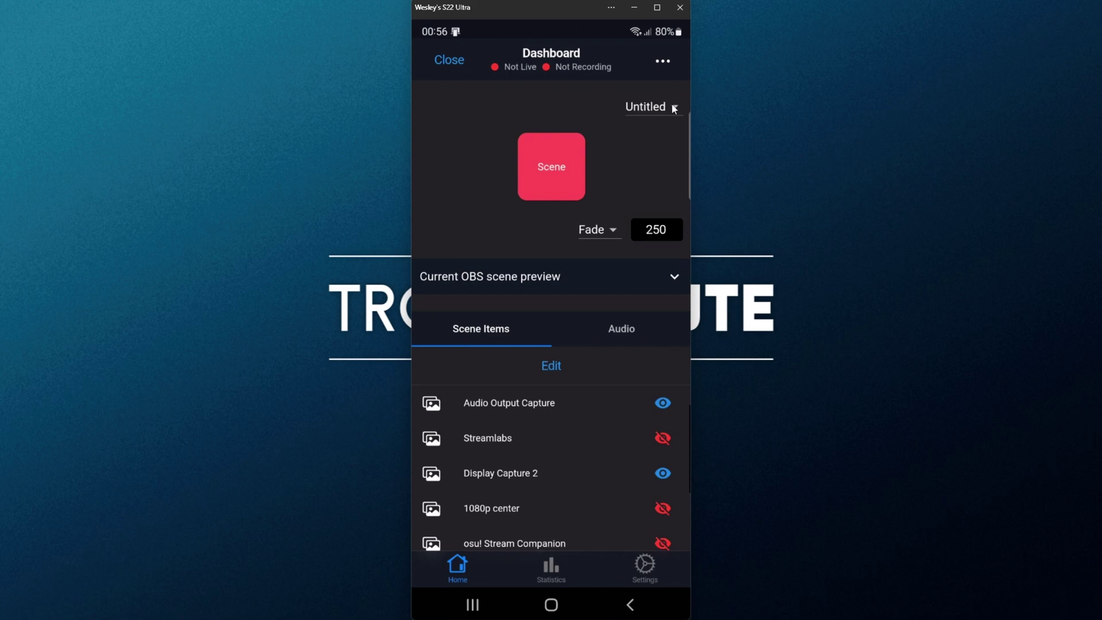
Step: Peek at the scene collection list and extra actions without choosing, then view Statistics
left_click(674, 109)
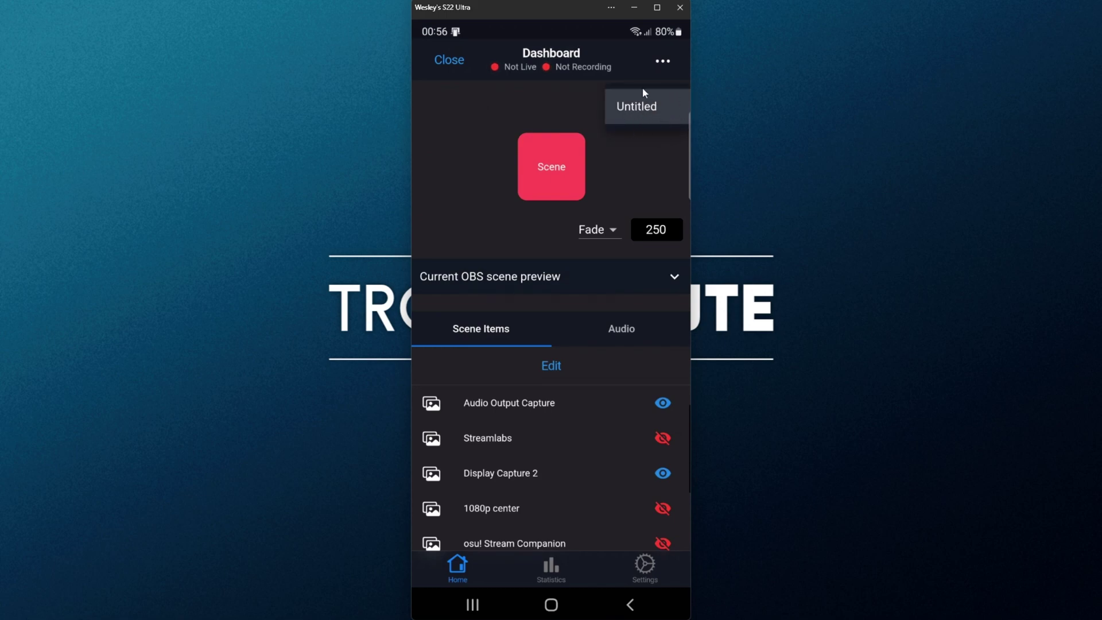
left_click(644, 93)
left_click(664, 62)
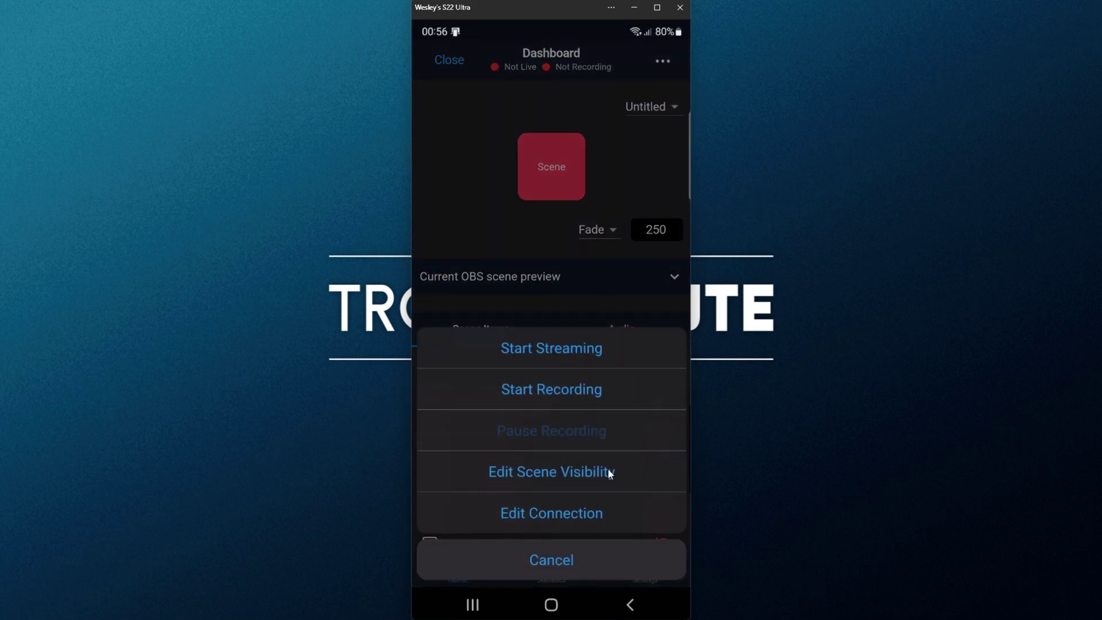
left_click(610, 562)
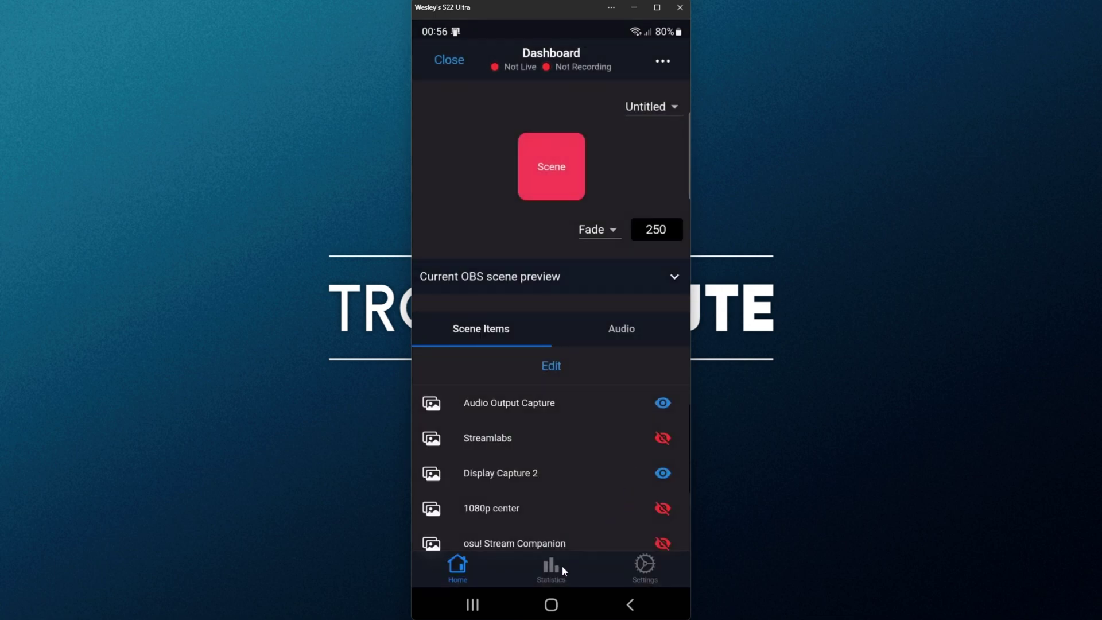
left_click(552, 568)
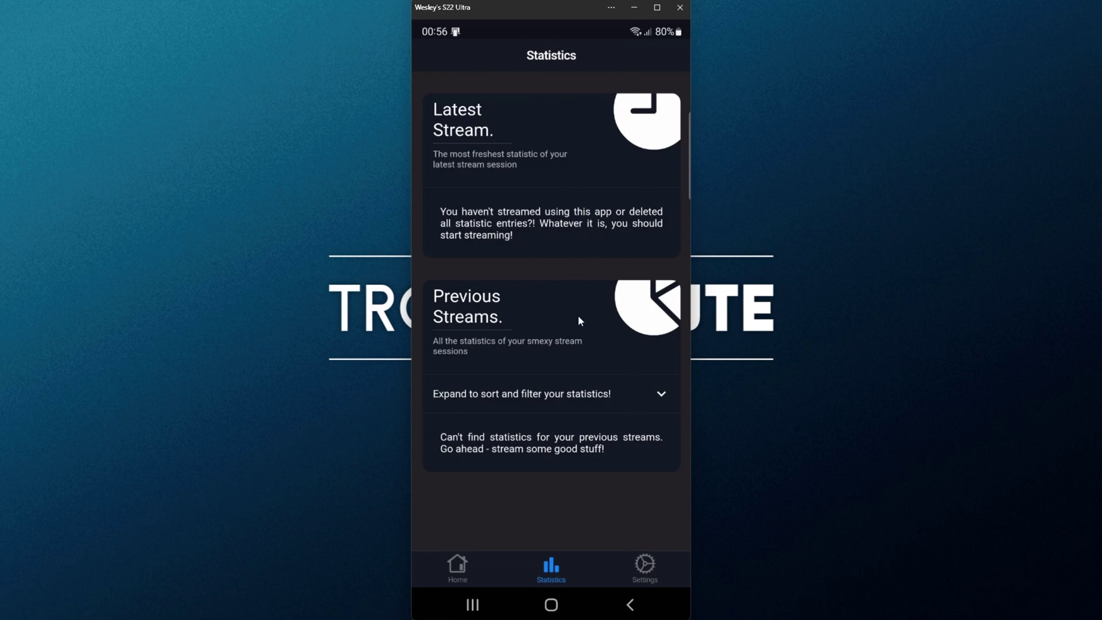
Step: In OBS Blade Settings, read the wake lock help and glance at data management
left_click(646, 565)
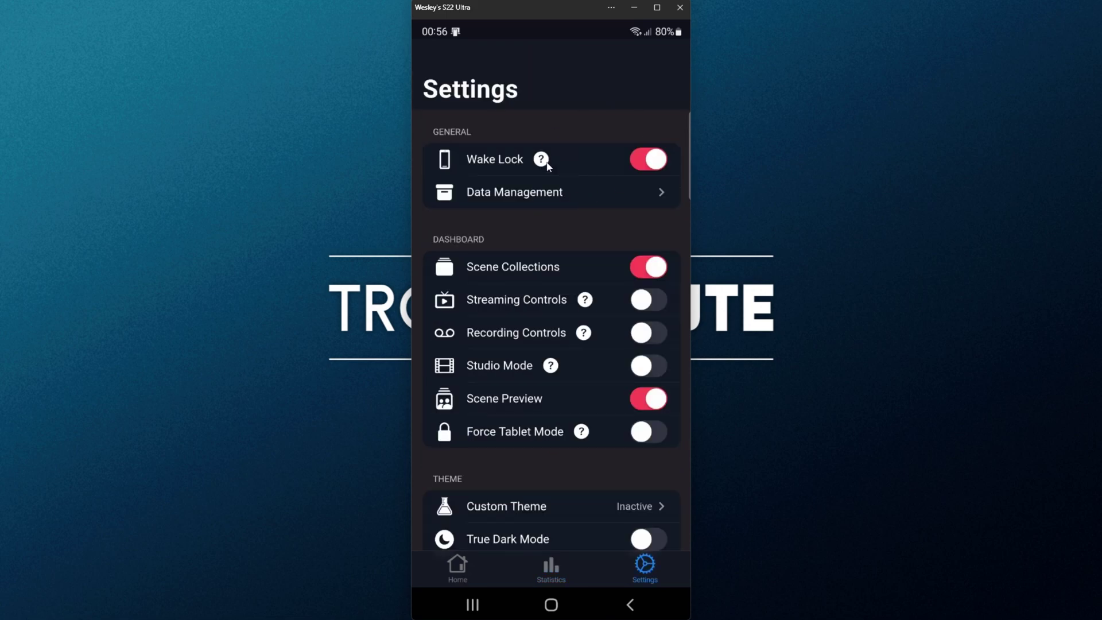
left_click(542, 159)
left_click(581, 355)
left_click(584, 198)
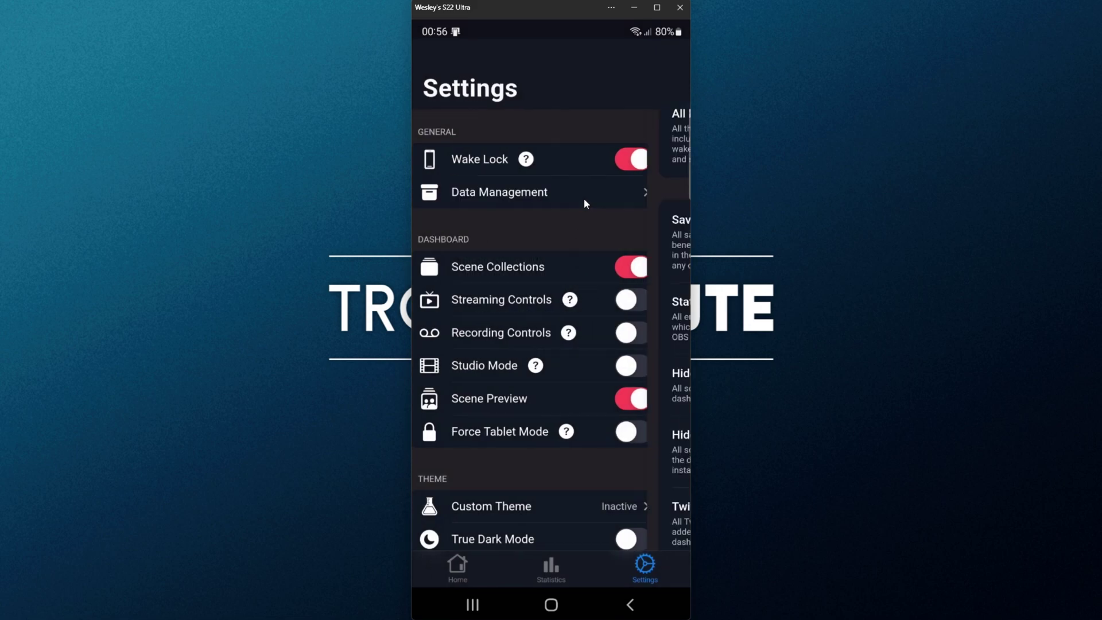
key("Escape")
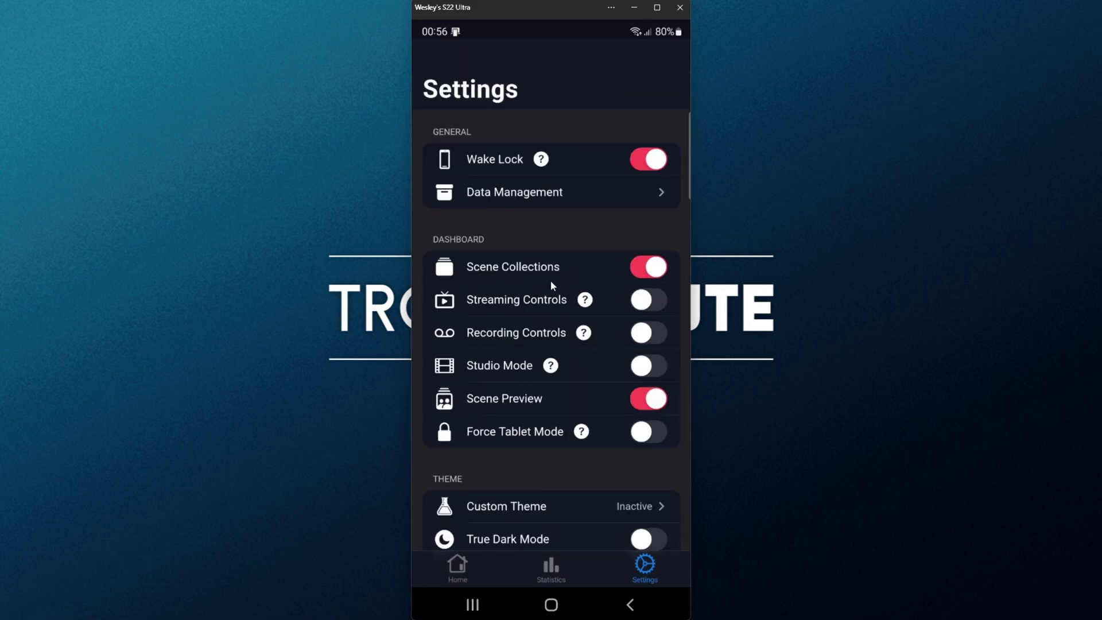
Step: Enable Recording Controls and return to the dashboard
scroll(550, 280, "down", 1)
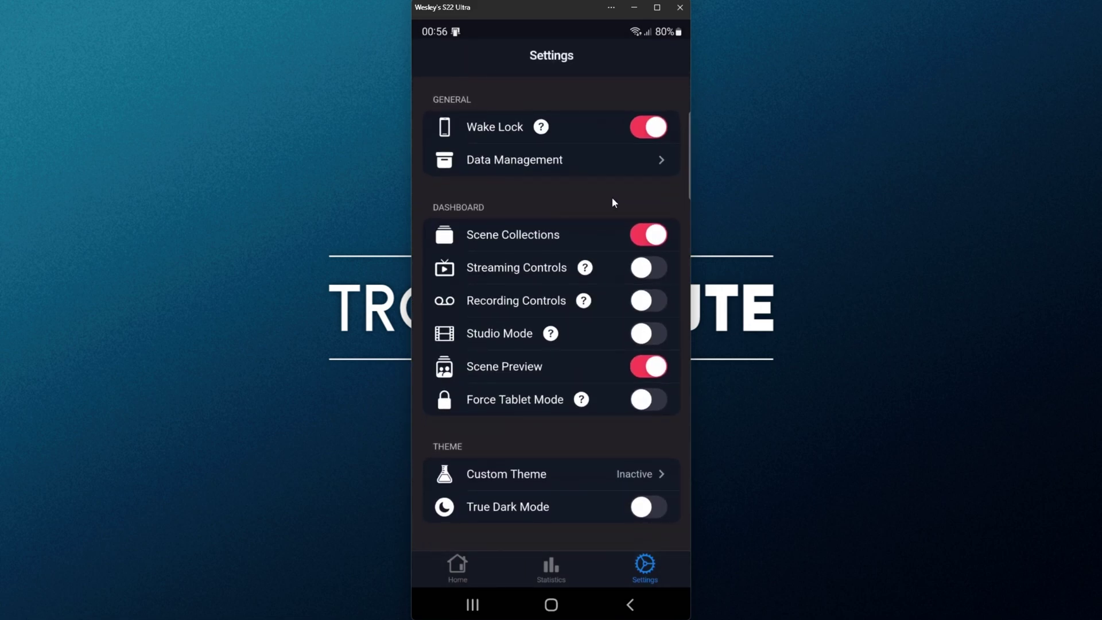
left_click(649, 298)
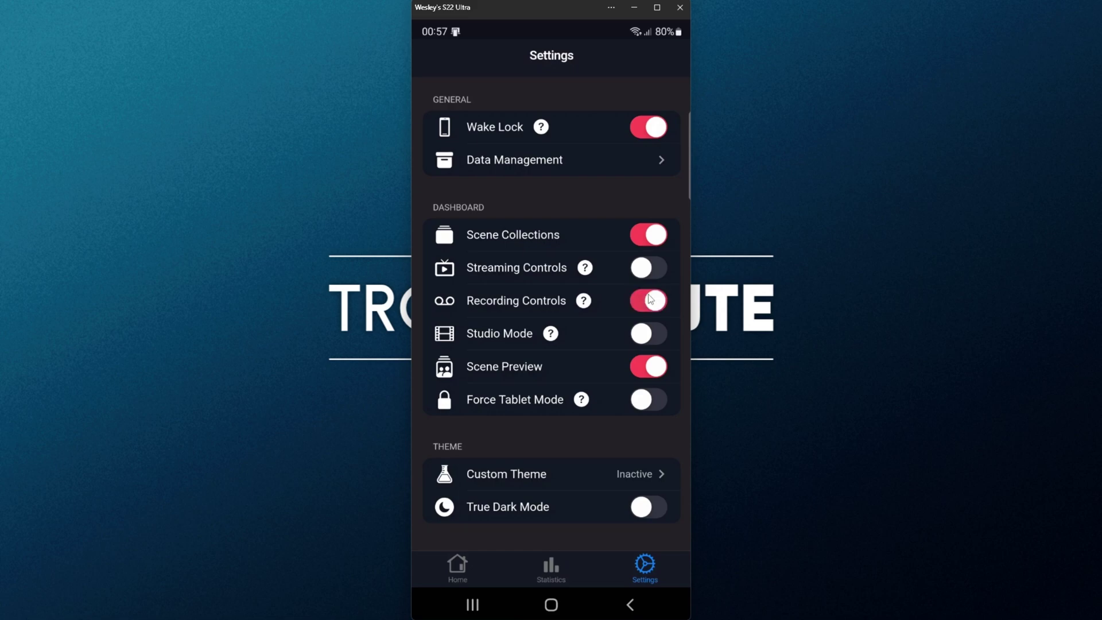
left_click(489, 554)
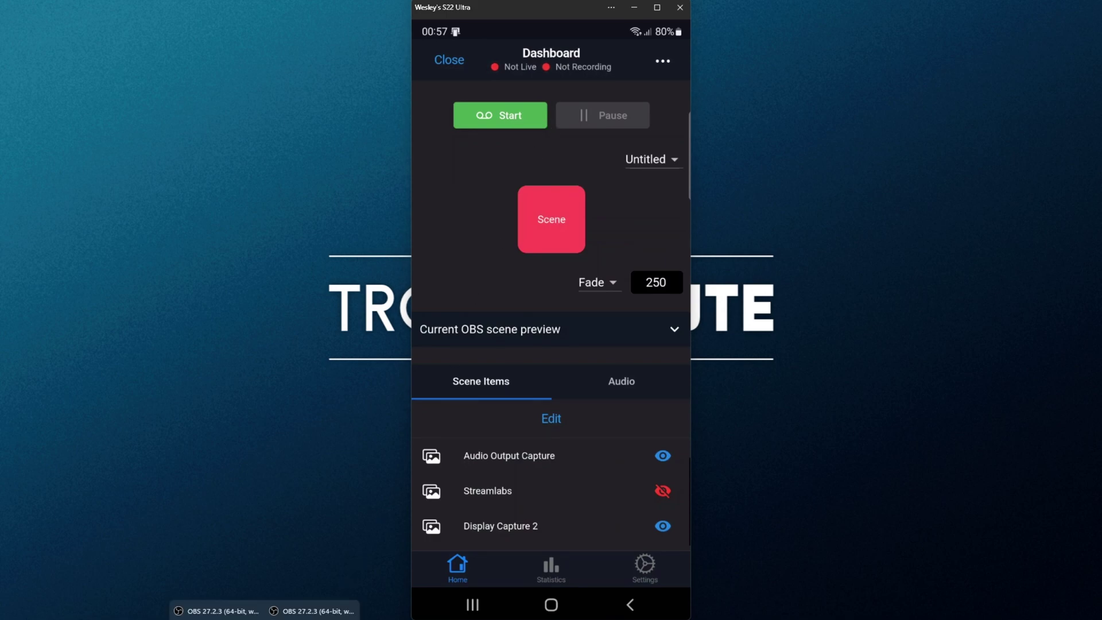
Step: Start a recording from the OBS Blade dashboard, confirming Yes, then stop it with Yes
left_click(322, 608)
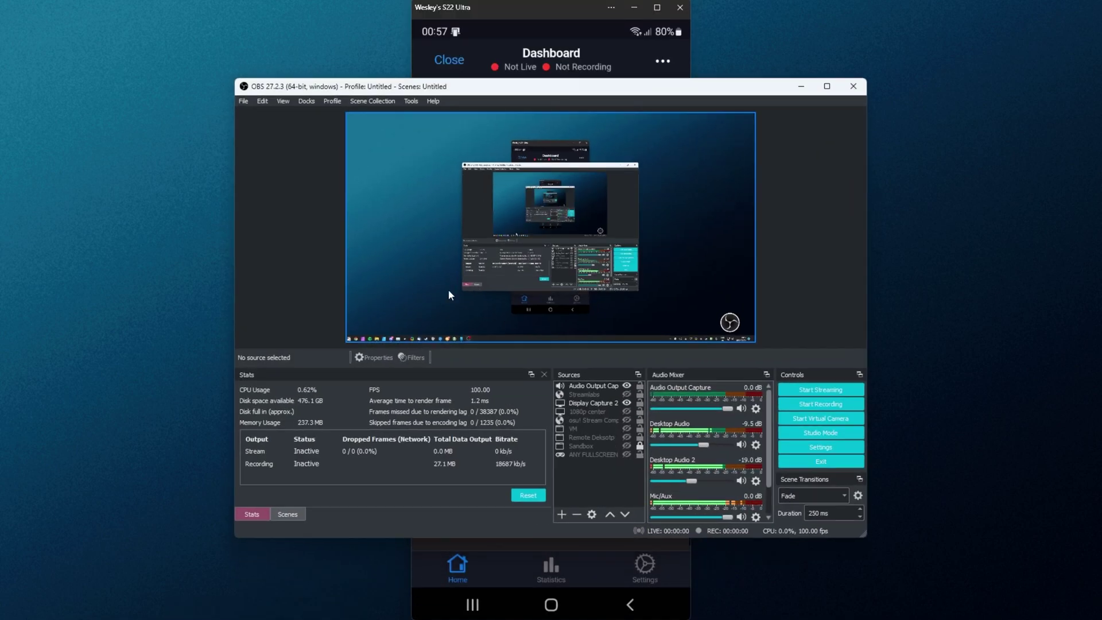
left_click(512, 19)
left_click(505, 114)
left_click(589, 377)
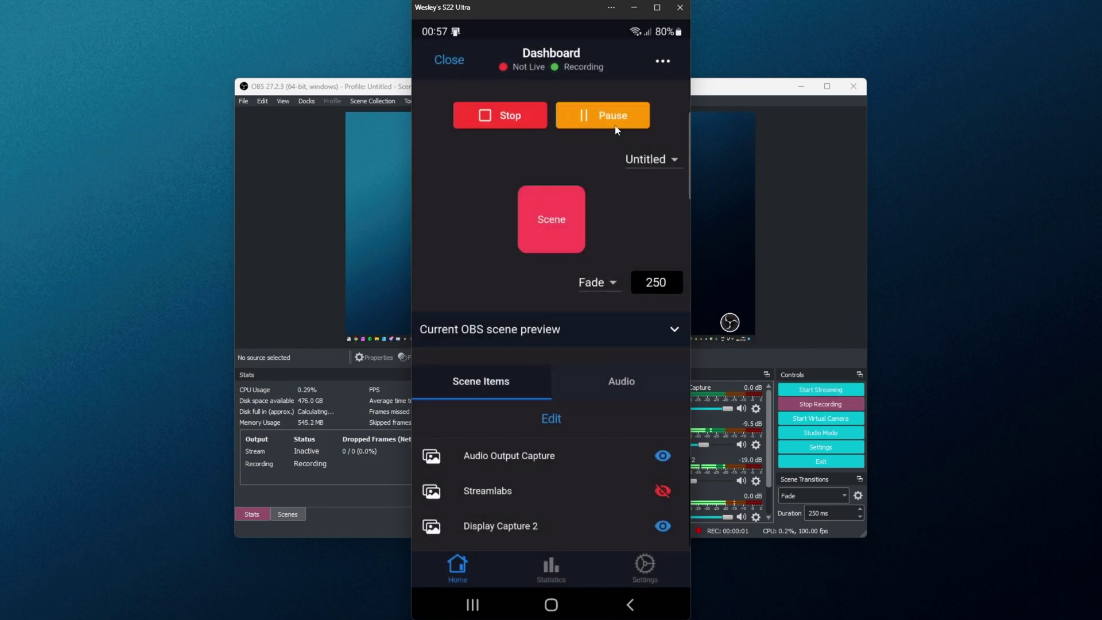
left_click(477, 116)
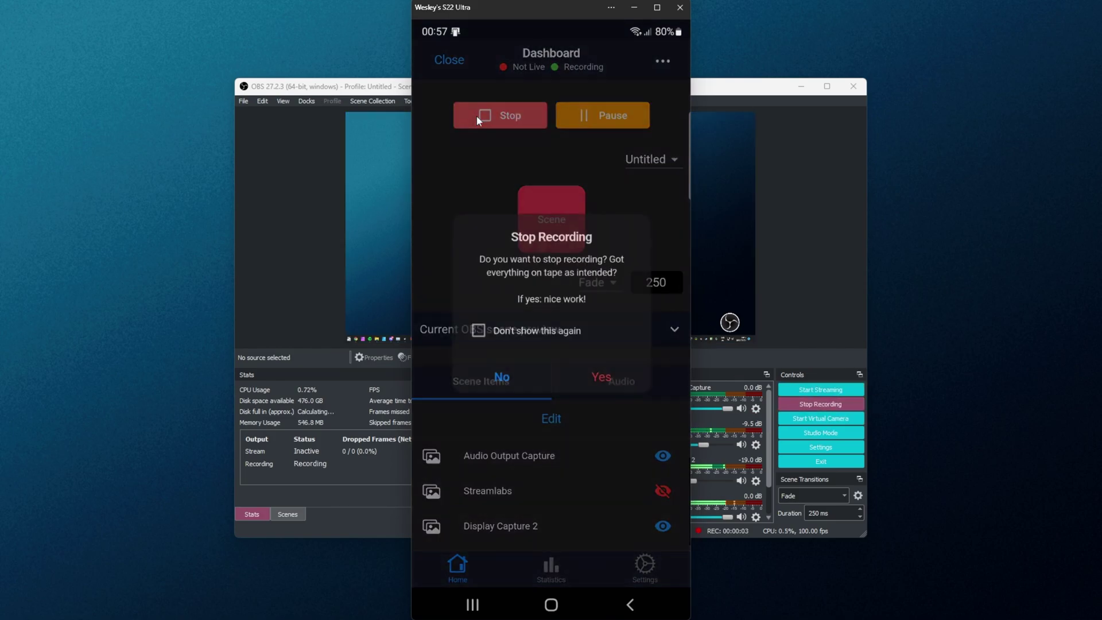
left_click(591, 376)
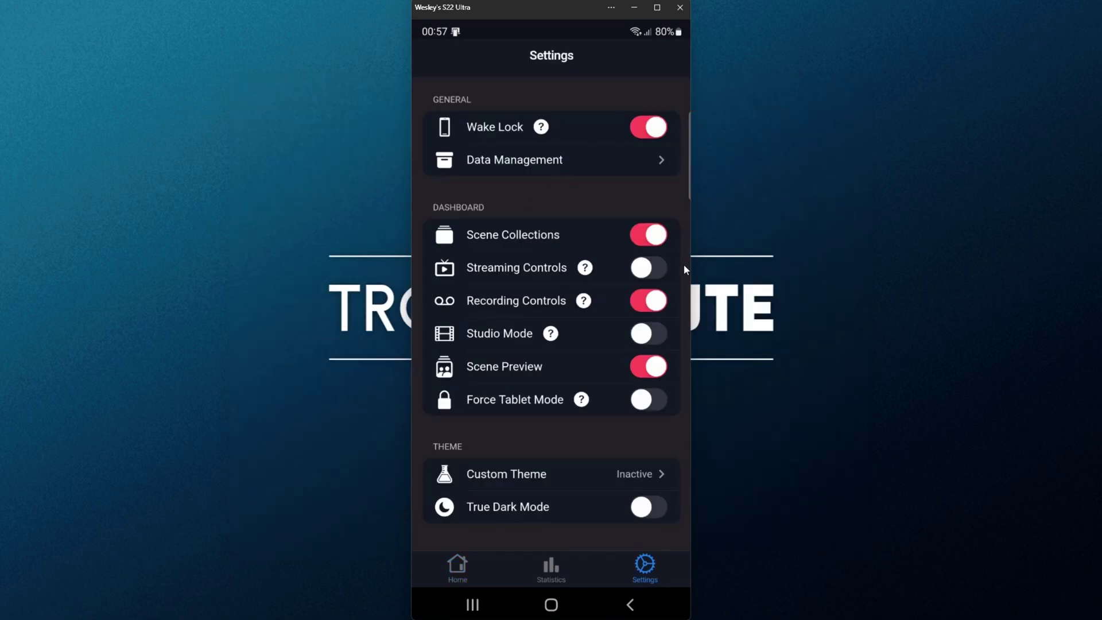
Step: Turn on Studio Mode support in Settings and read its help text
left_click(643, 332)
left_click(551, 334)
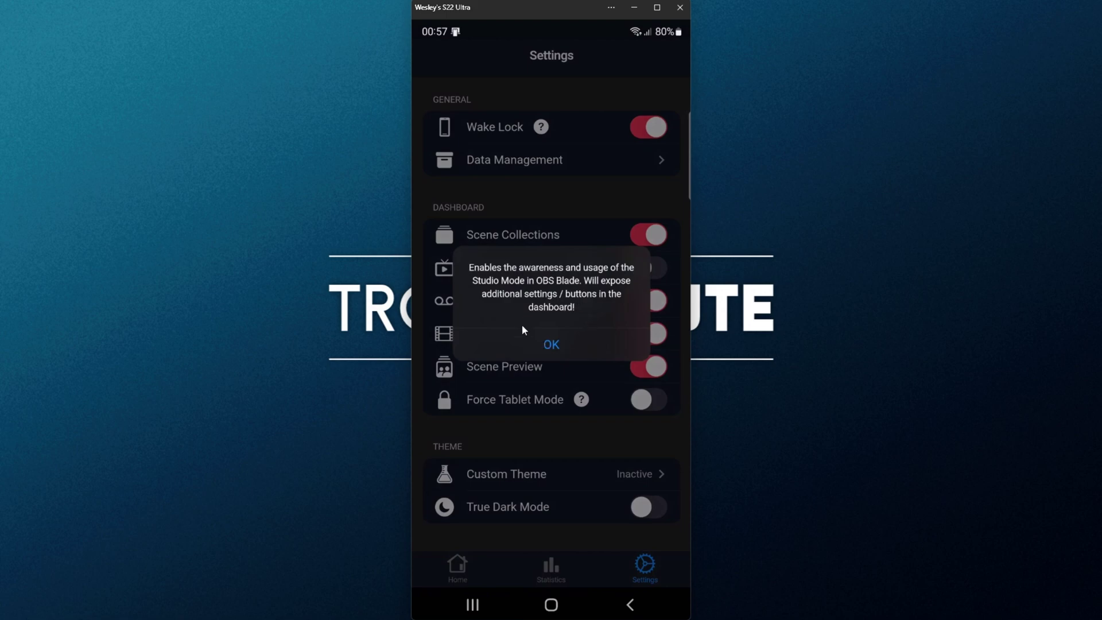
left_click(534, 343)
Step: Tick Studio Mode on the dashboard, then return to Settings
left_click(460, 566)
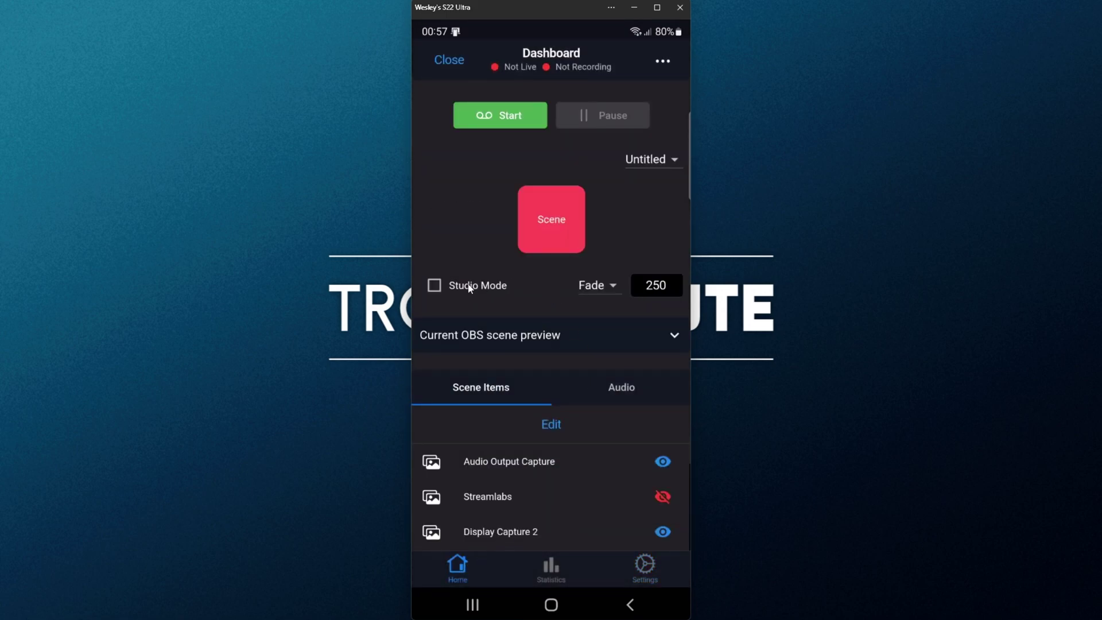
left_click(435, 285)
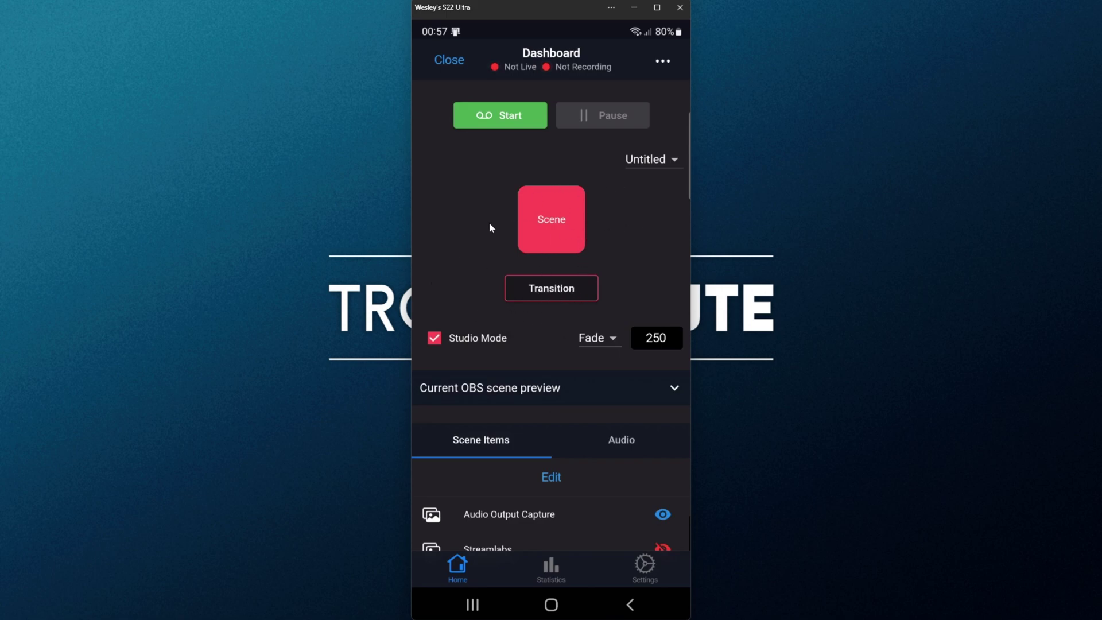
left_click(645, 566)
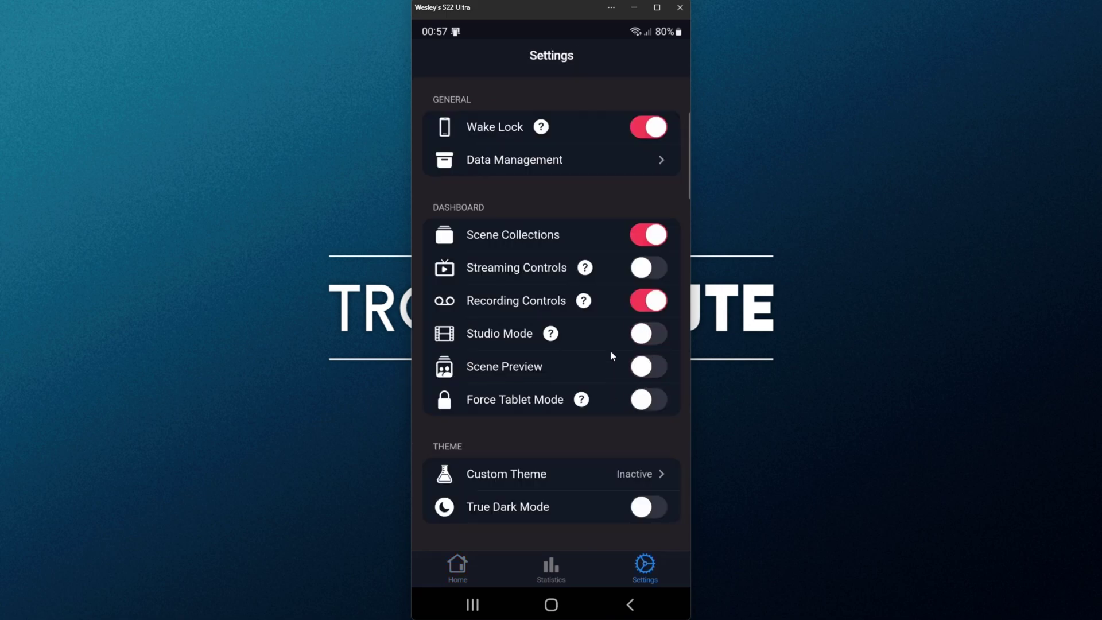
Step: Select the Pure Indigo preset and turn on Use Custom Theme for a purple app
scroll(606, 329, "down", 5)
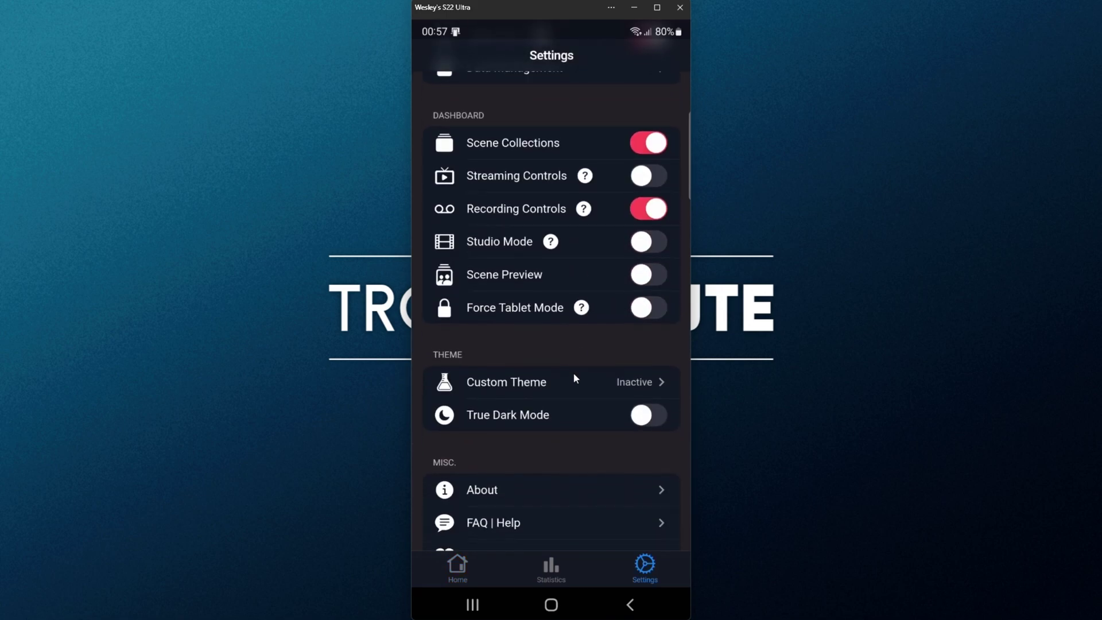
left_click(592, 291)
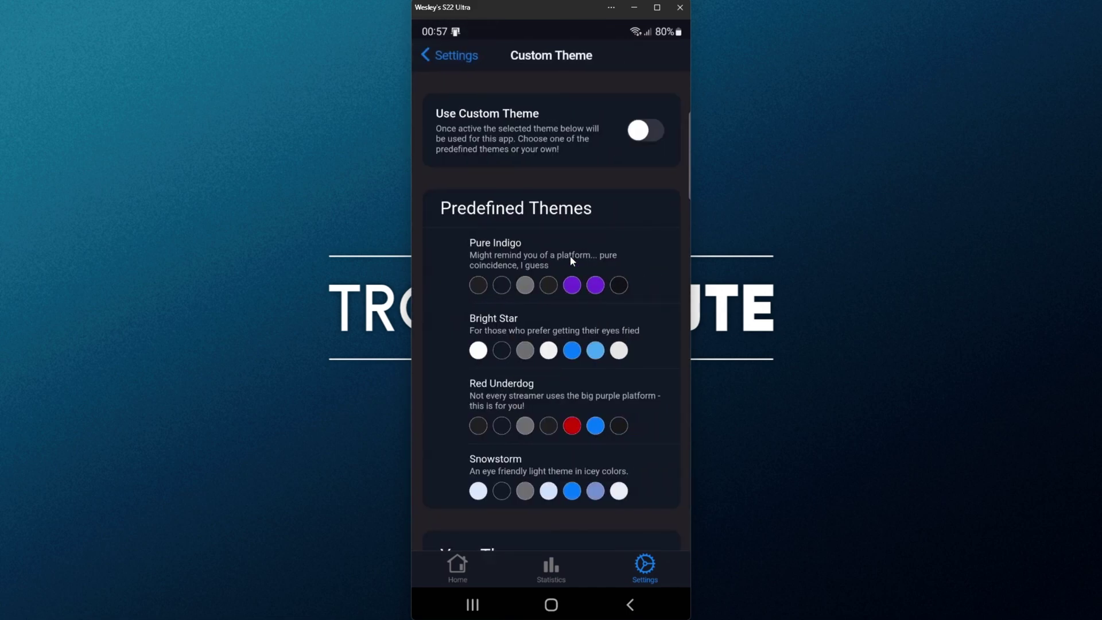
left_click(581, 288)
scroll(581, 288, "down", 1)
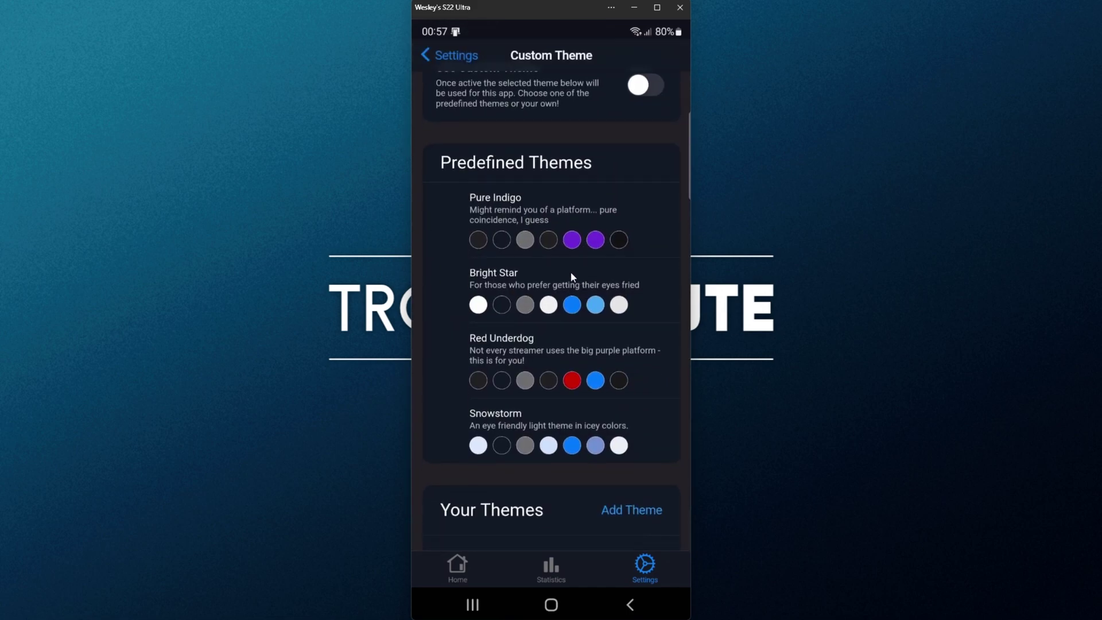
scroll(599, 469, "down", 3)
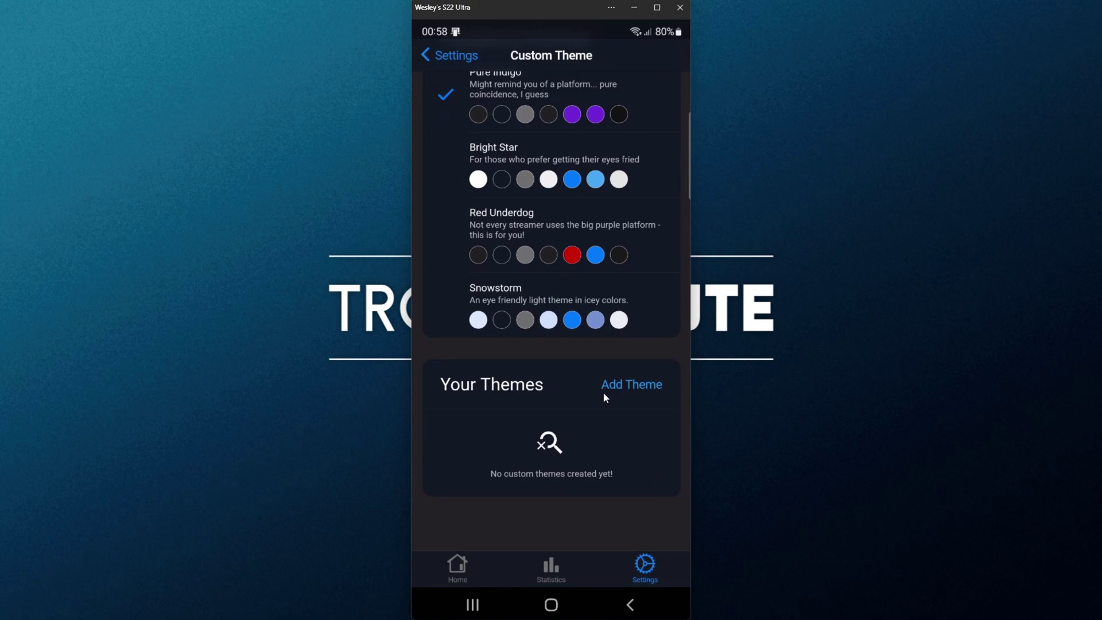
scroll(594, 425, "up", 4)
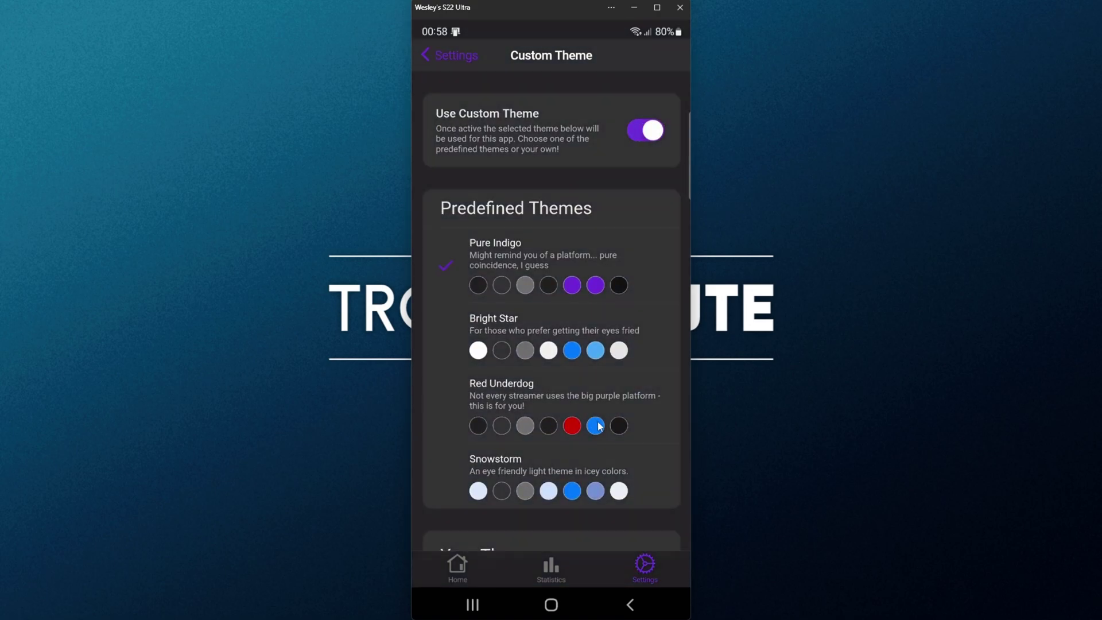
left_click(598, 428)
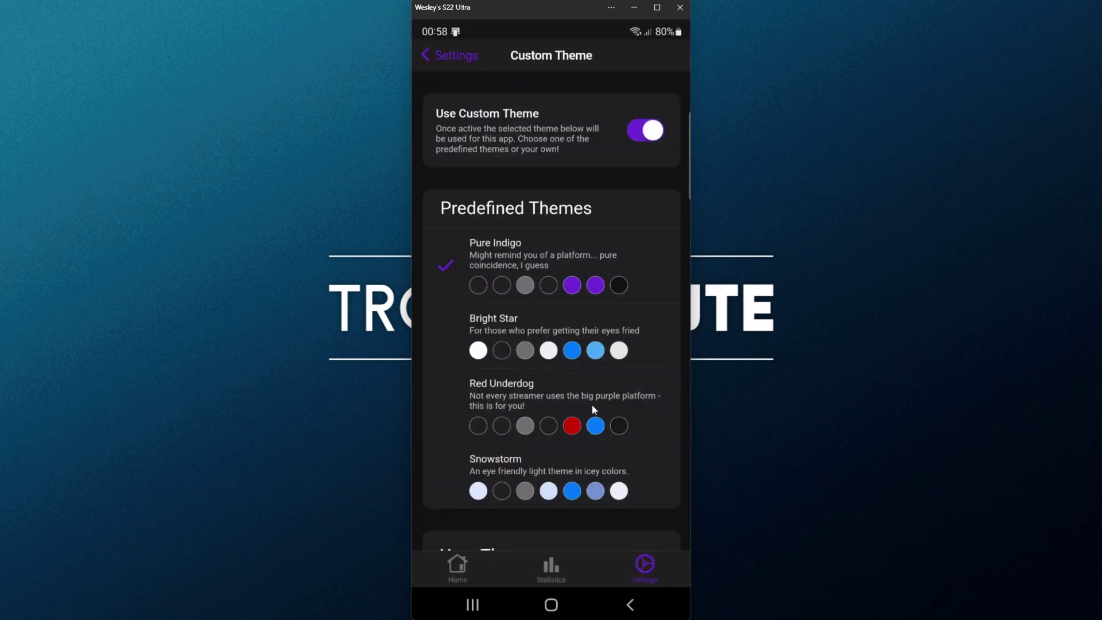
right_click(586, 400)
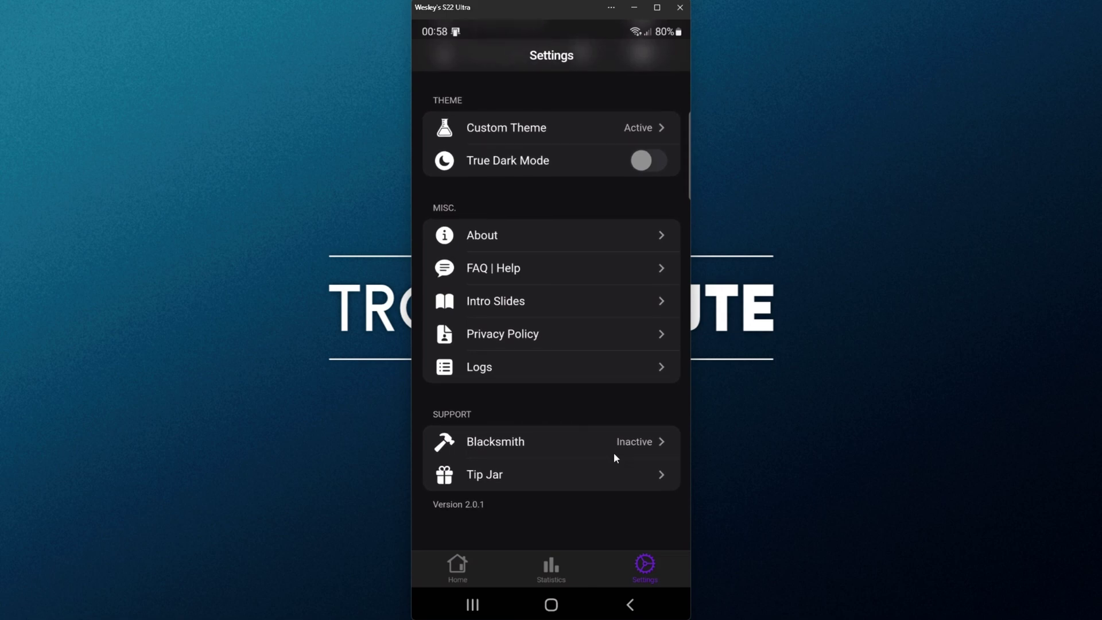
Step: View the Blacksmith and Tip Jar offers without buying, then return to the home page
left_click(594, 488)
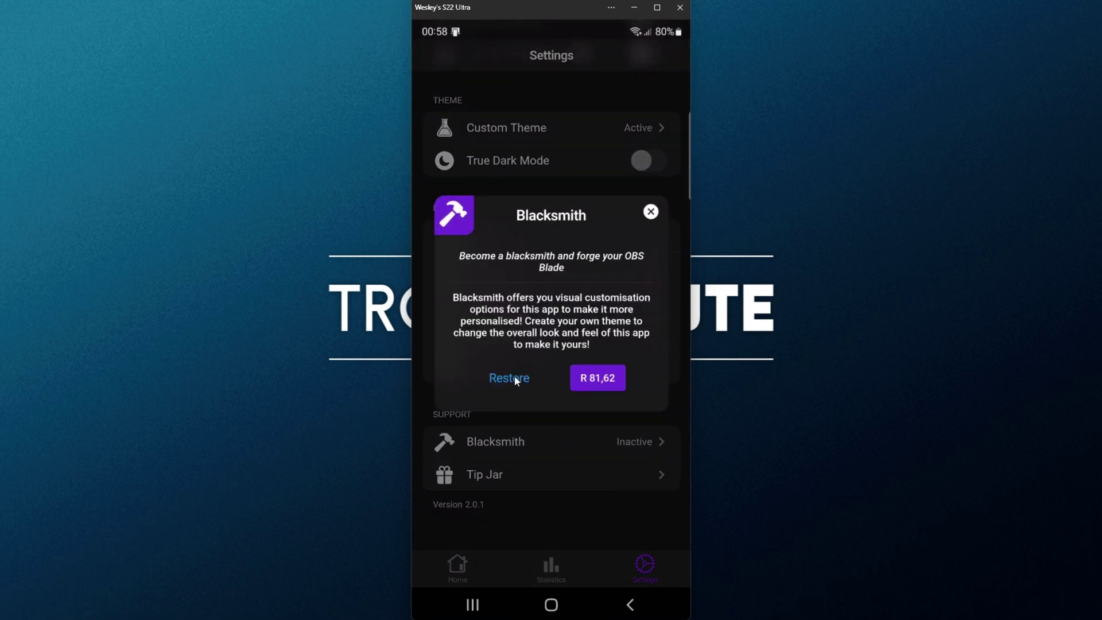
left_click(570, 496)
left_click(568, 504)
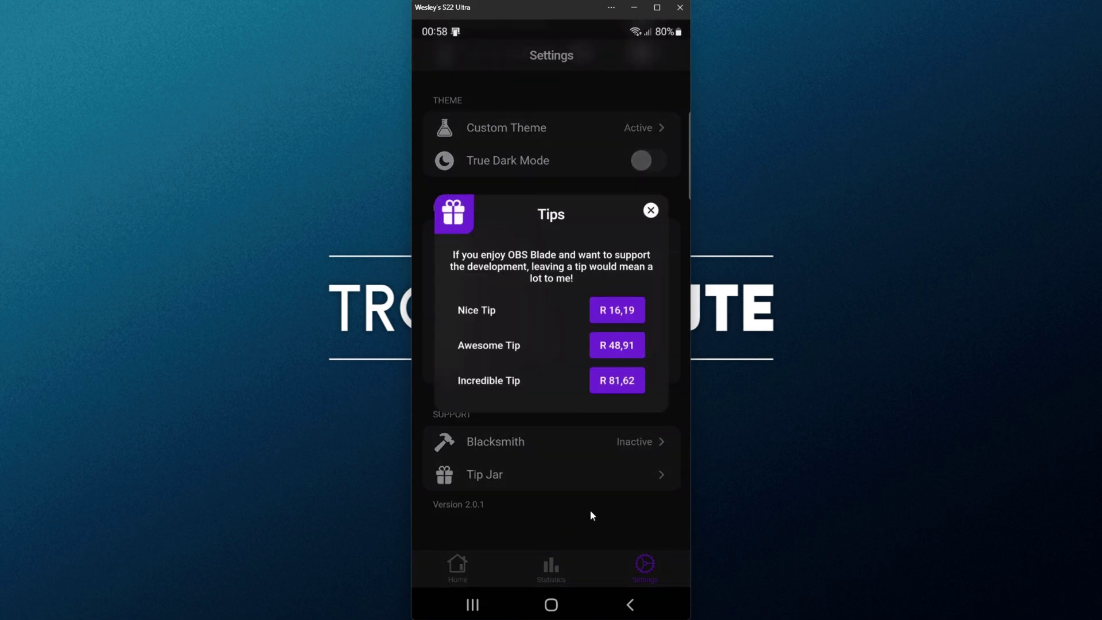
left_click(610, 480)
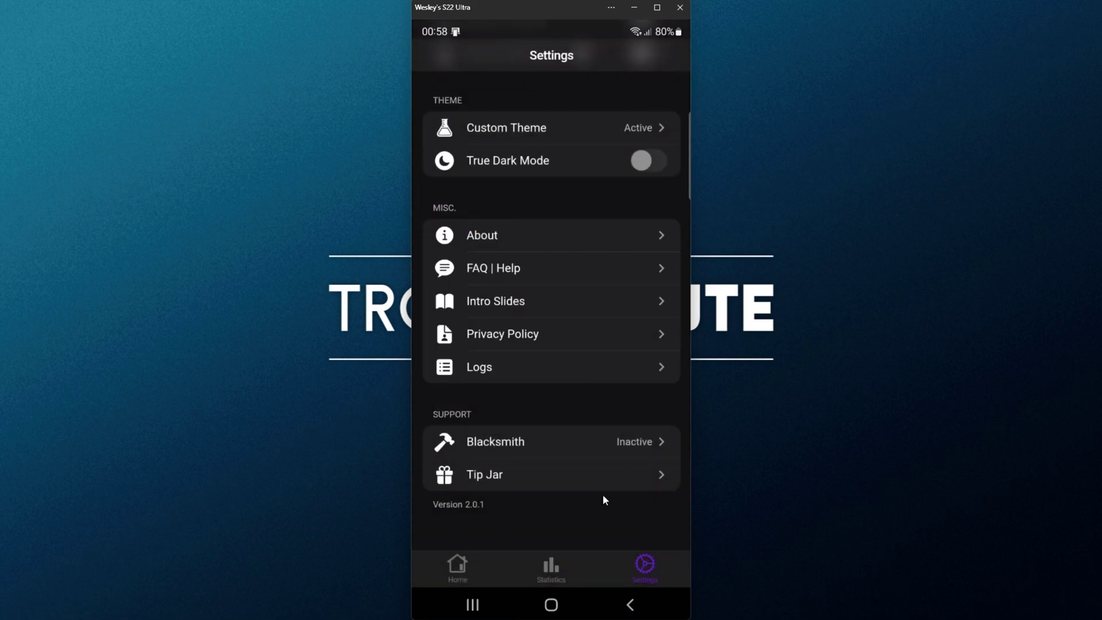
scroll(603, 494, "up", 5)
key("Escape")
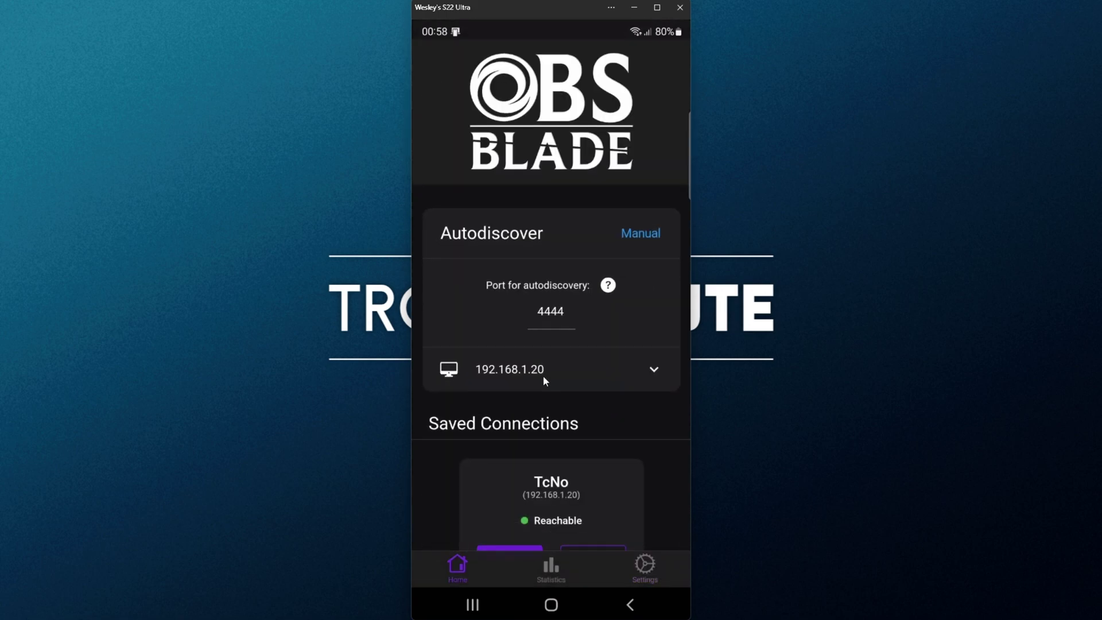
Step: Connect via the saved connection and swipe the dashboard to the Audio volume sliders
scroll(543, 376, "down", 2)
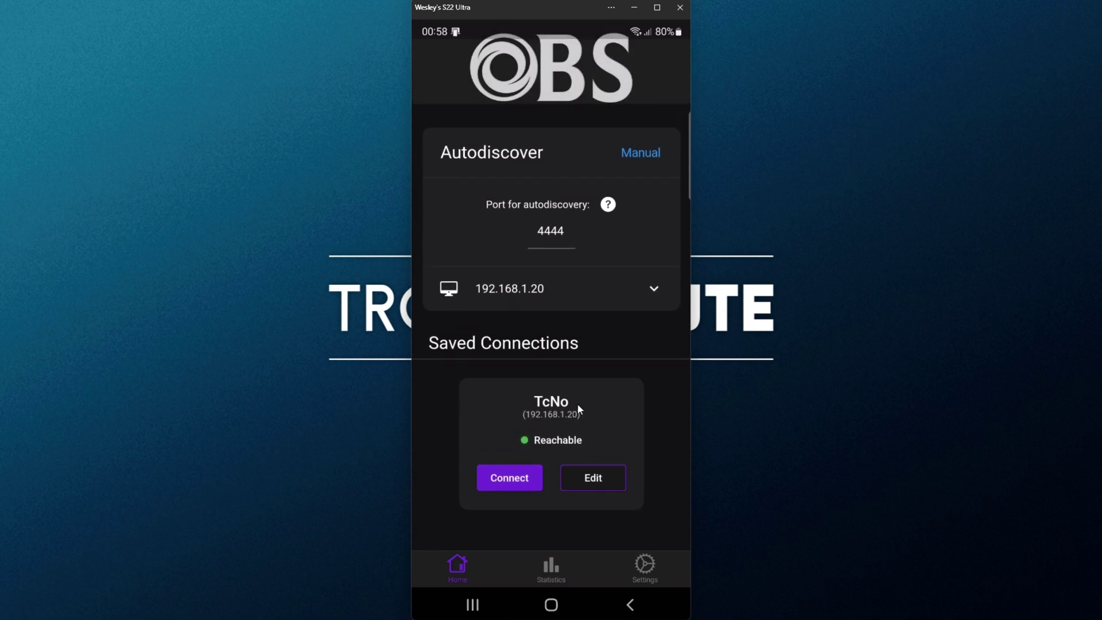
key("Return")
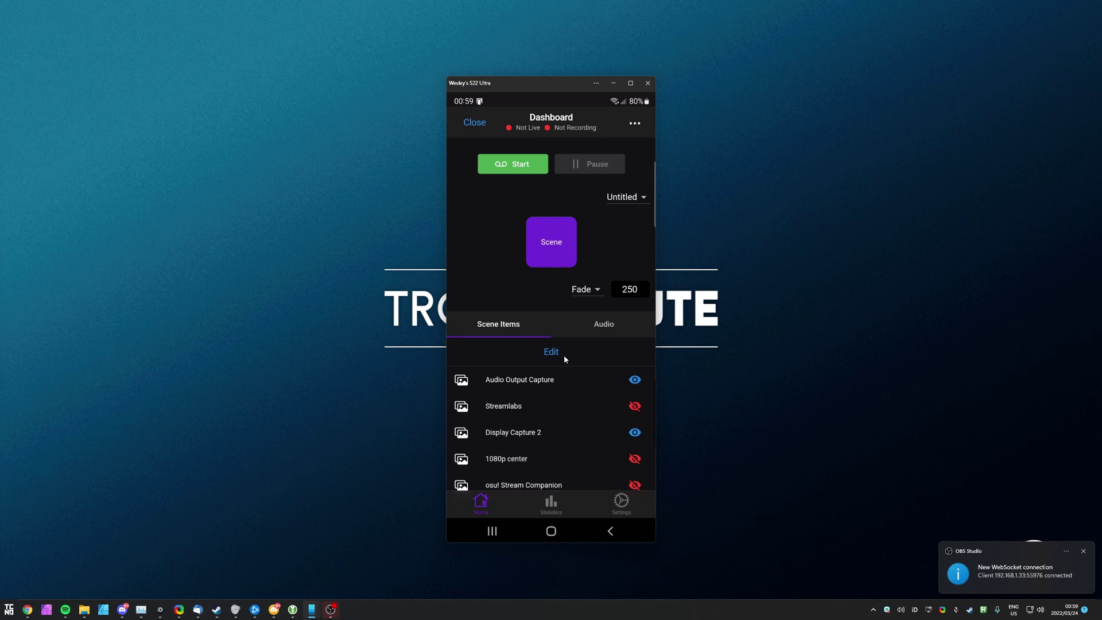
scroll(564, 355, "down", 3)
scroll(564, 354, "up", 3)
left_click_drag(564, 354, 528, 353)
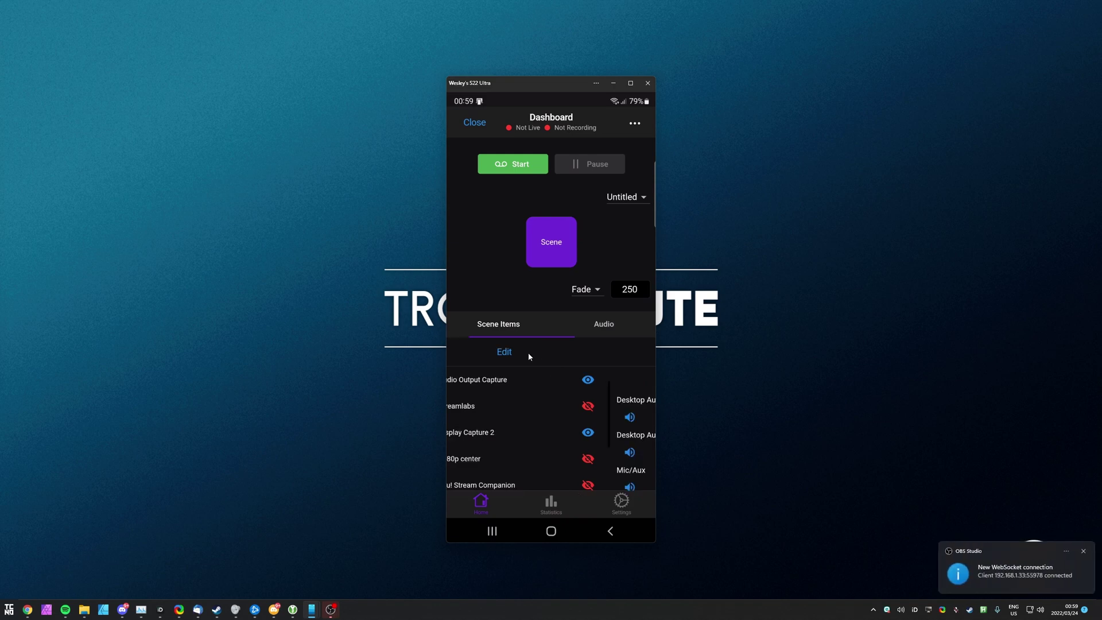
scroll(590, 379, "down", 3)
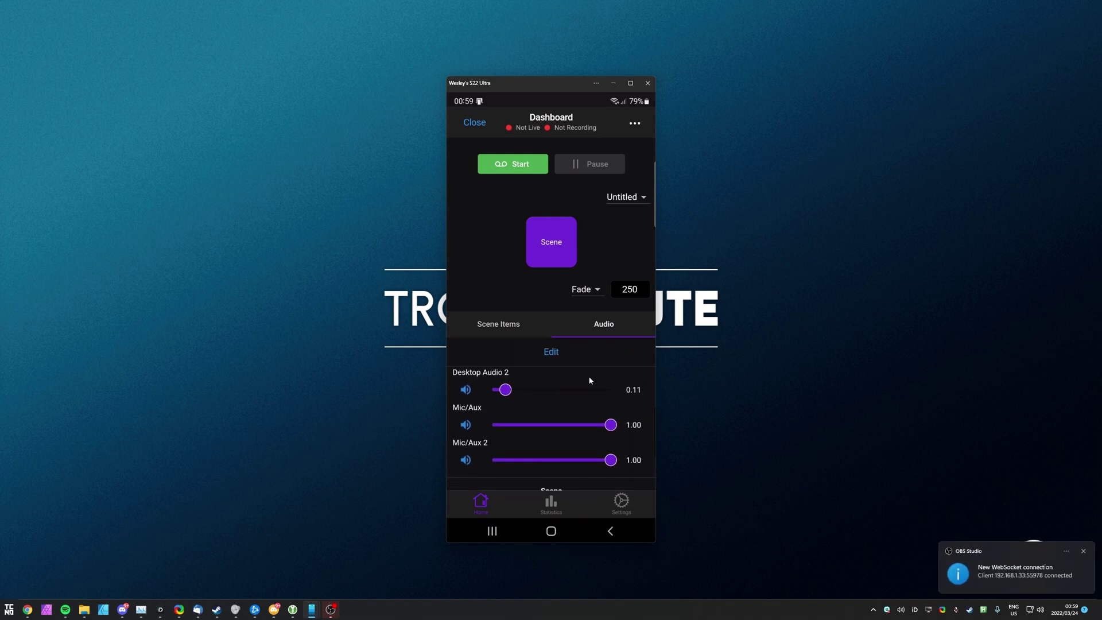